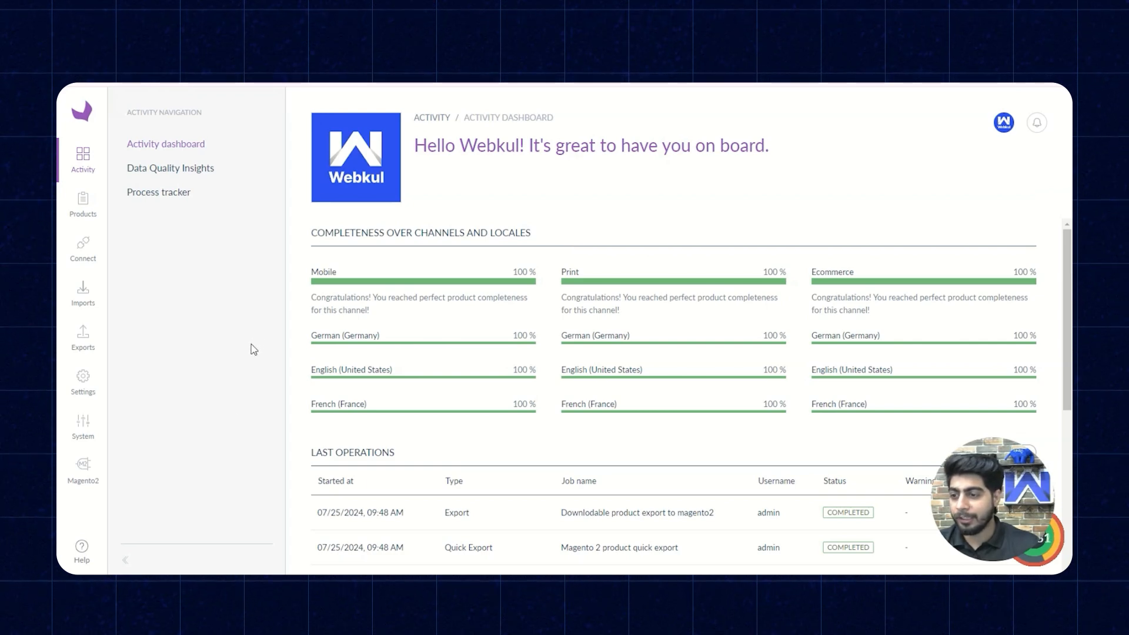
# - Open the Magento2 connector's documentation and read the setup and export job instructions
pyautogui.click(88, 486)
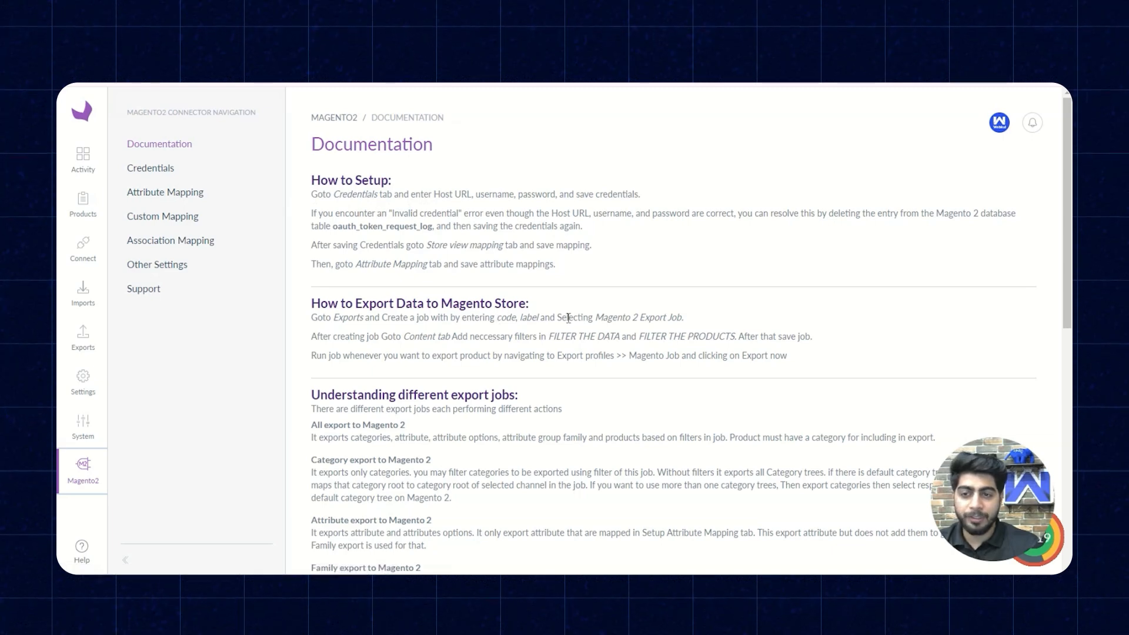
pyautogui.scroll(-8, 477, 360)
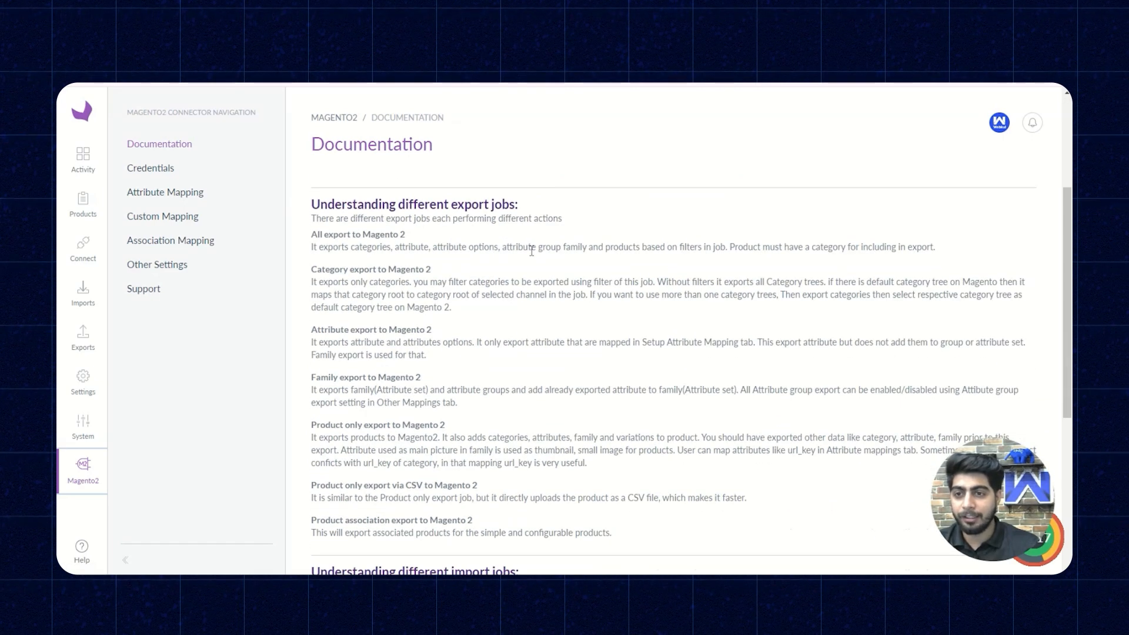
pyautogui.scroll(8, 504, 361)
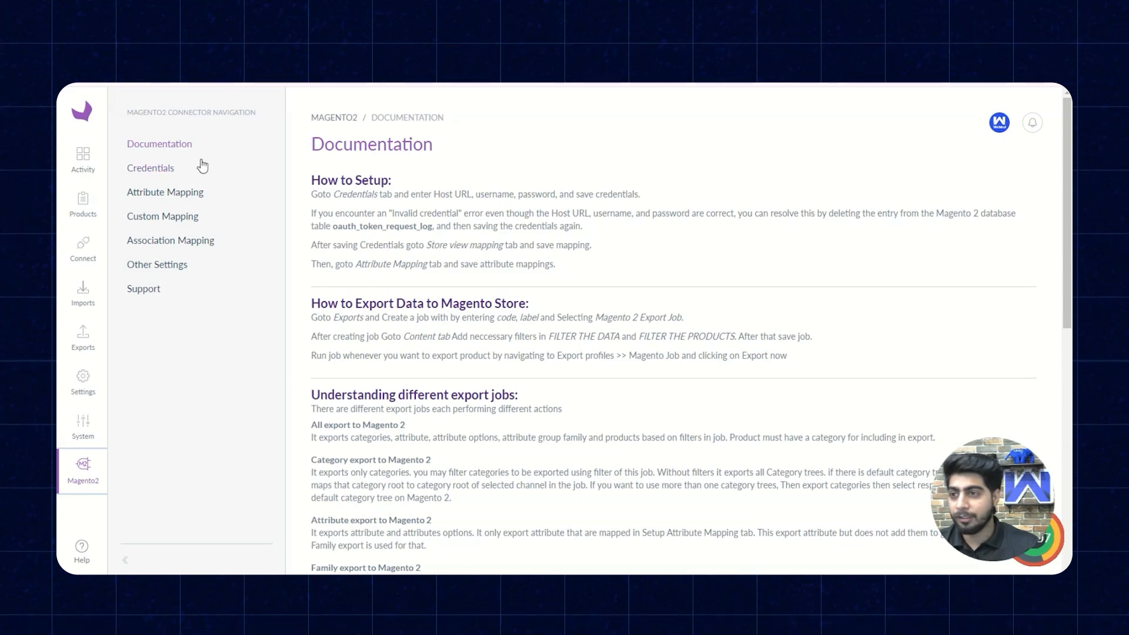
# - Open the connector's credentials and view the form for adding a credential, cancelling without adding one
pyautogui.click(160, 170)
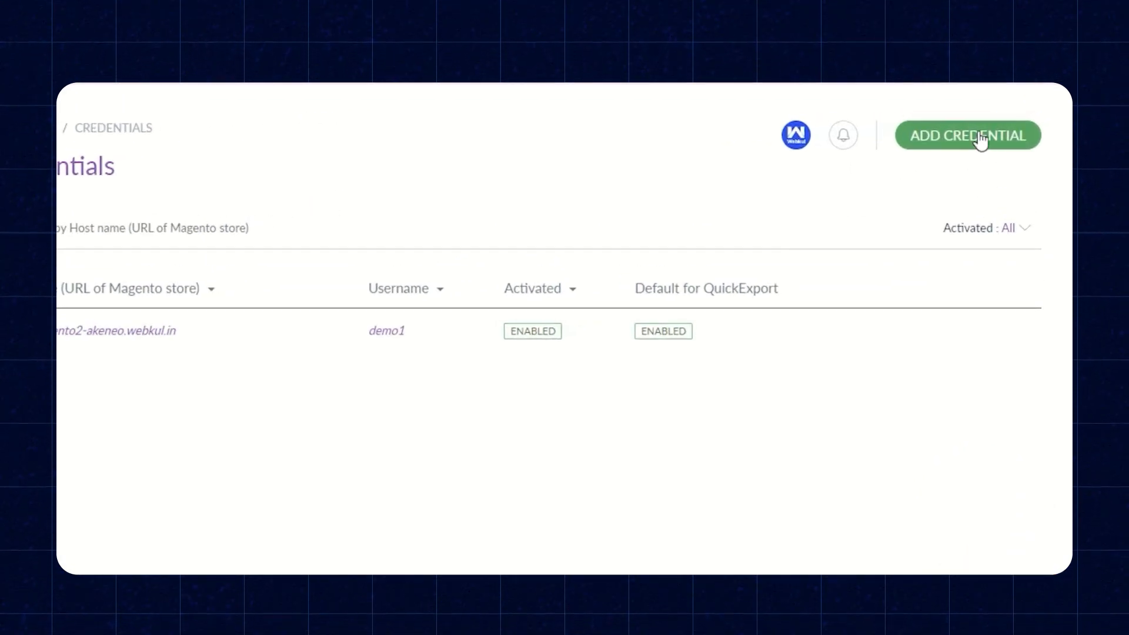
pyautogui.click(981, 140)
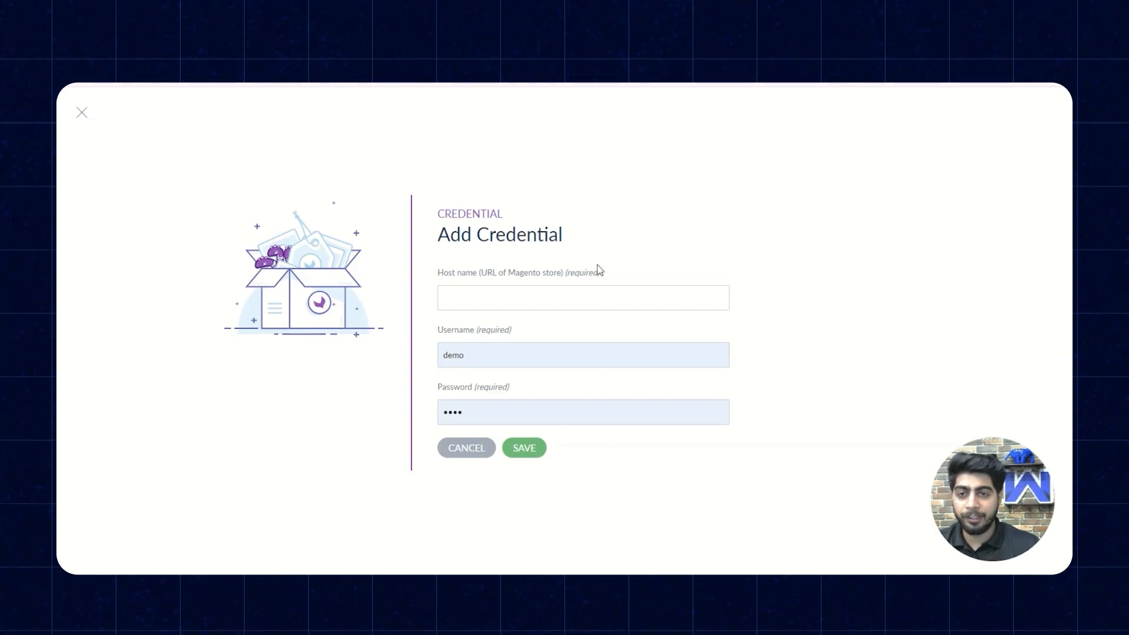
pyautogui.click(480, 453)
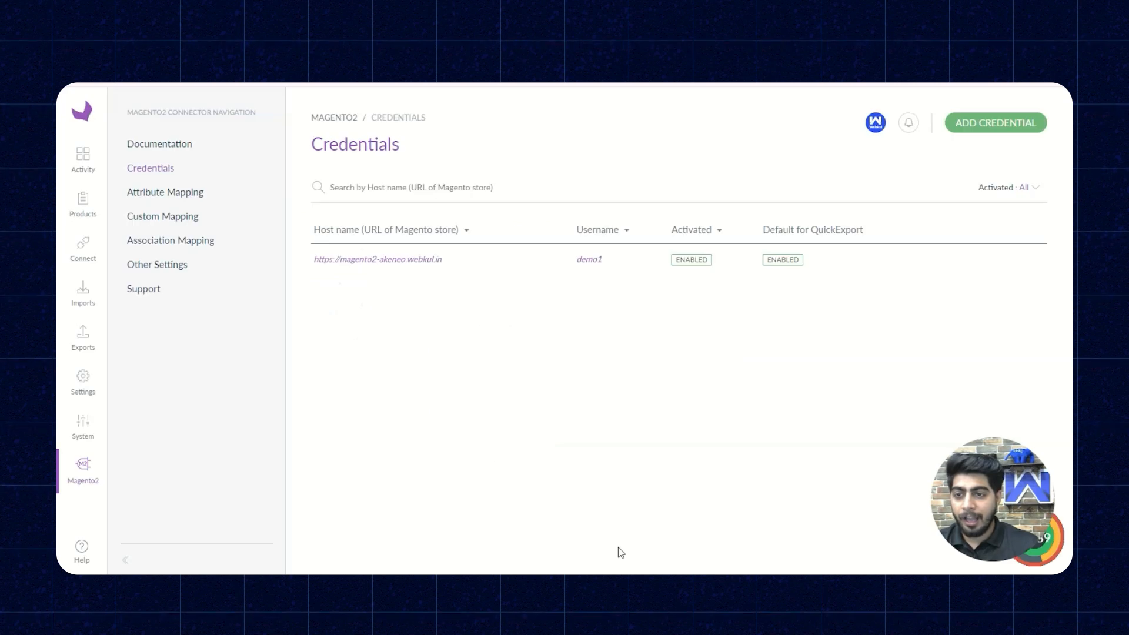
# - Open the existing Magento store credential, check its attribute set and store view mappings, and save it
pyautogui.click(443, 262)
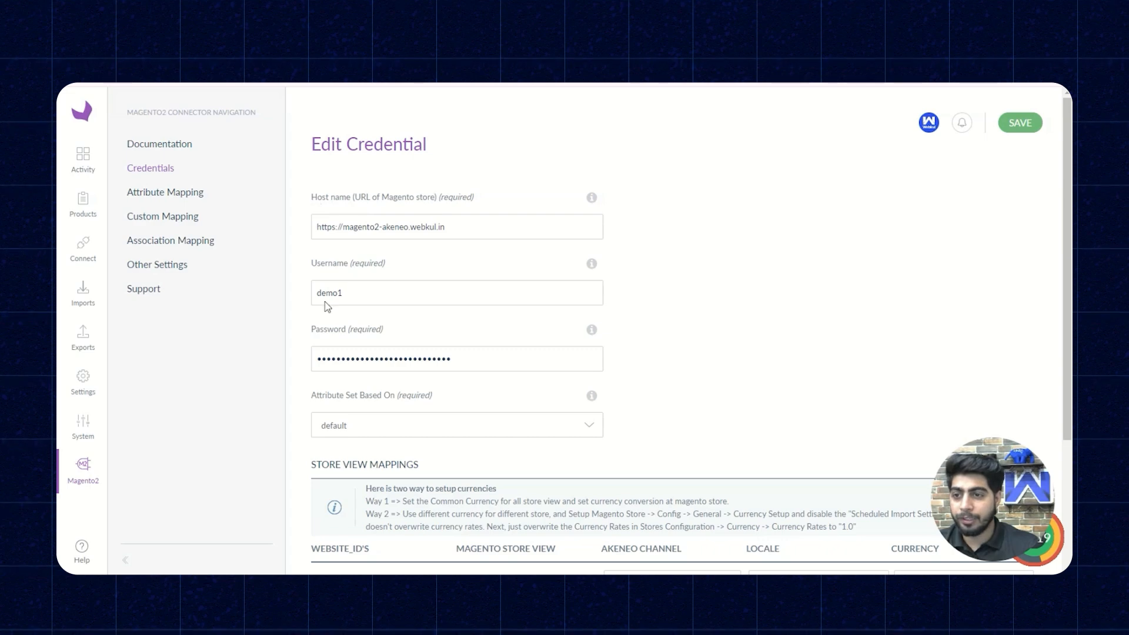
pyautogui.scroll(-3, 420, 349)
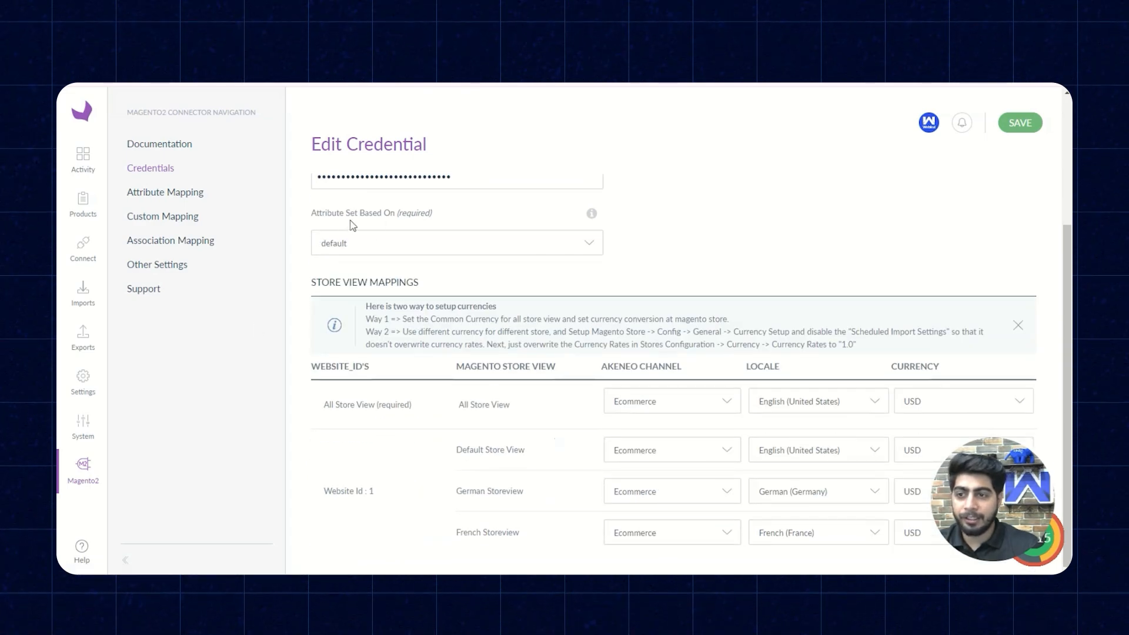
pyautogui.click(414, 253)
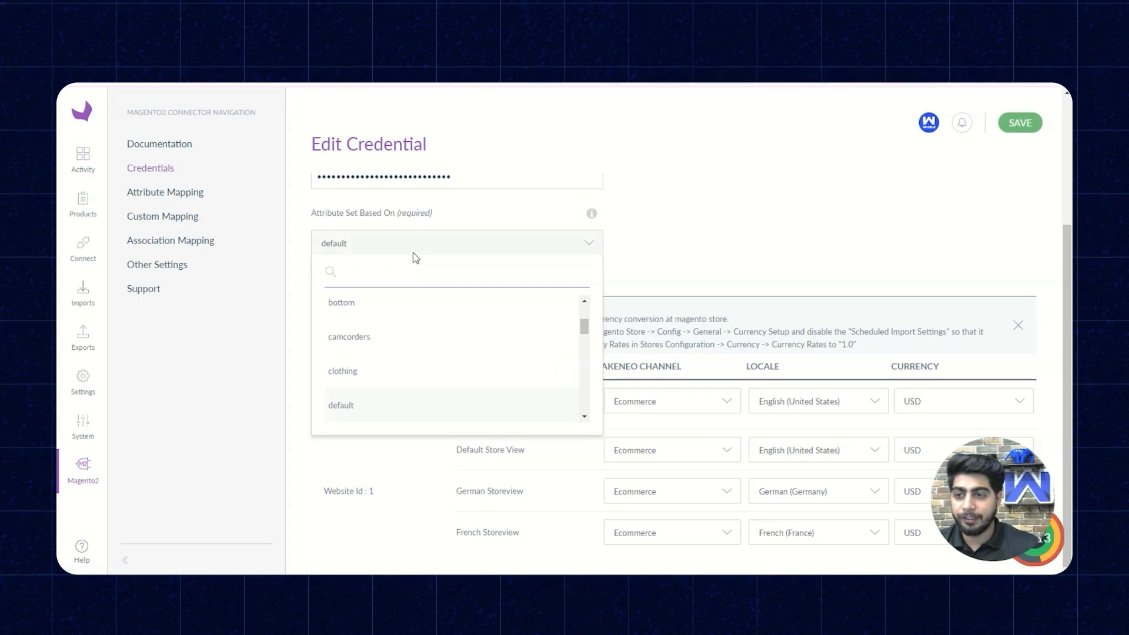
pyautogui.click(414, 254)
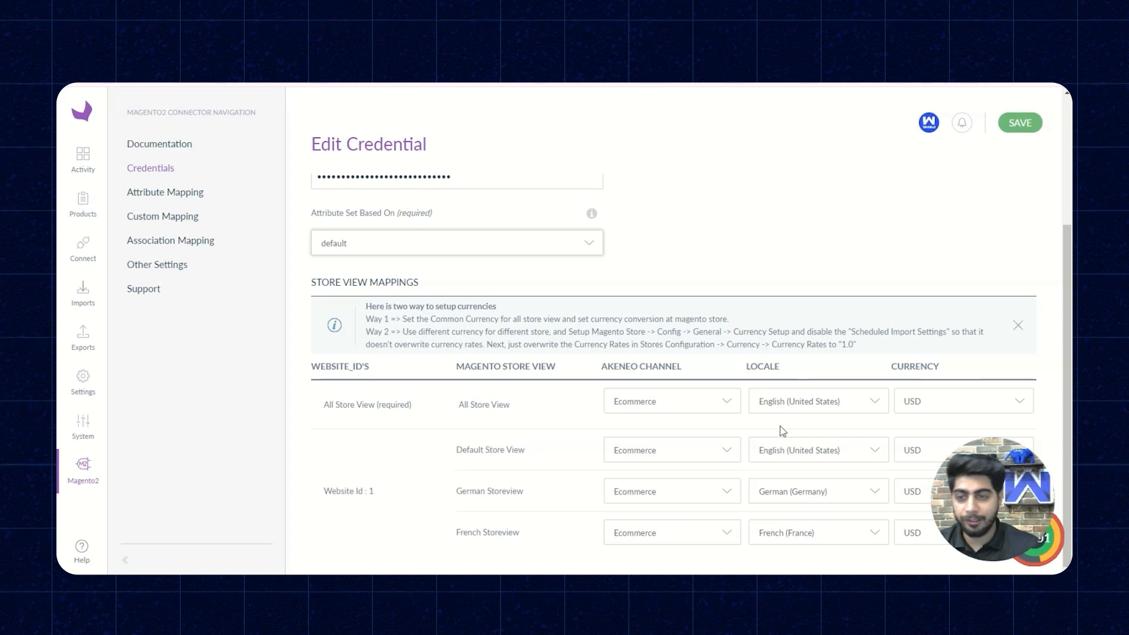
pyautogui.scroll(3, 782, 428)
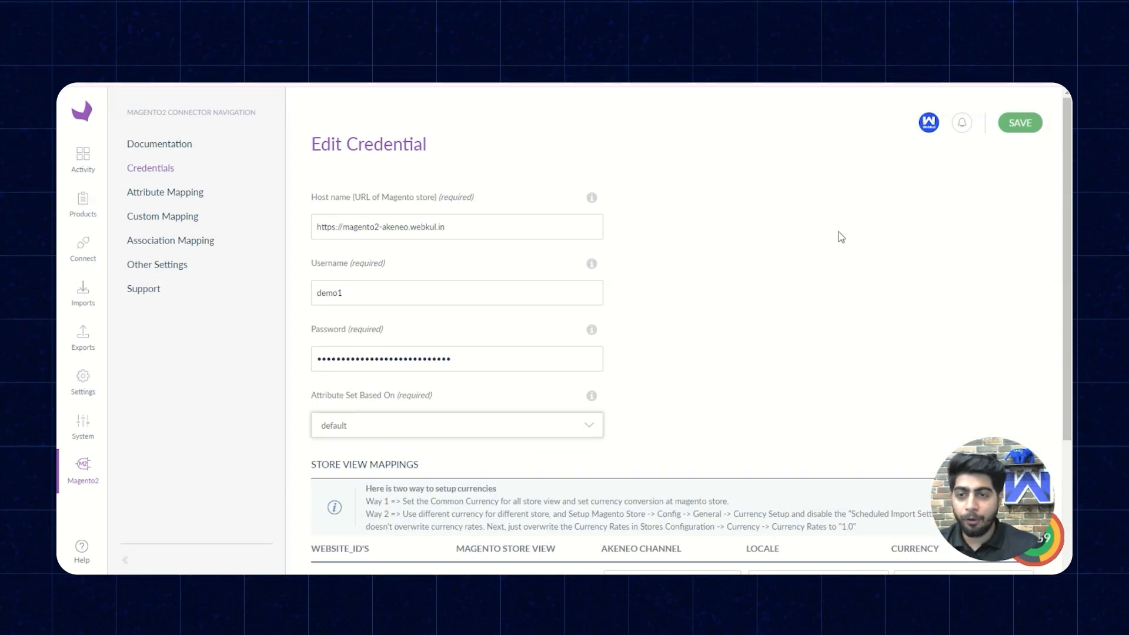
pyautogui.click(1021, 124)
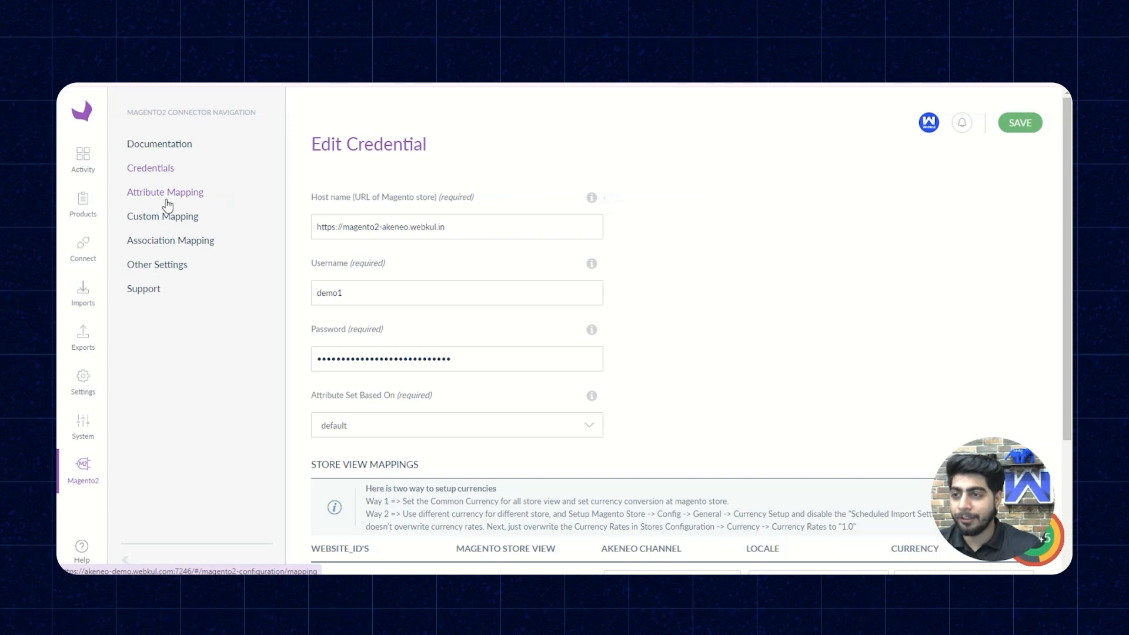
# - Review the connector's attribute mapping, from the standard product fields to the image, image role, video and import mappings
pyautogui.click(186, 197)
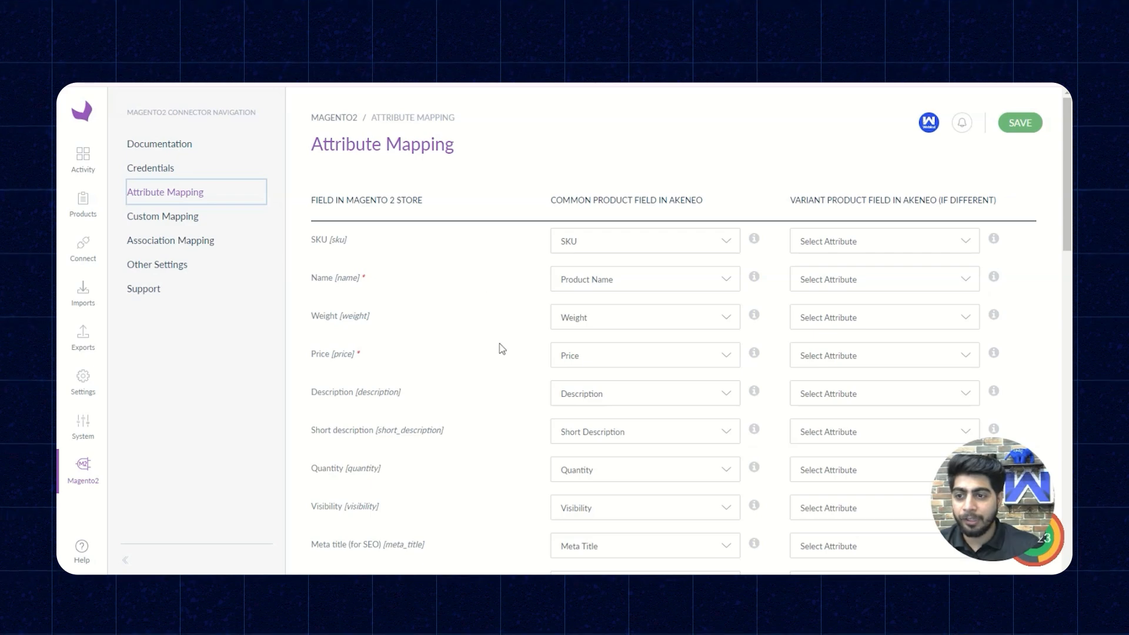
pyautogui.scroll(-1, 438, 350)
pyautogui.scroll(-6, 441, 353)
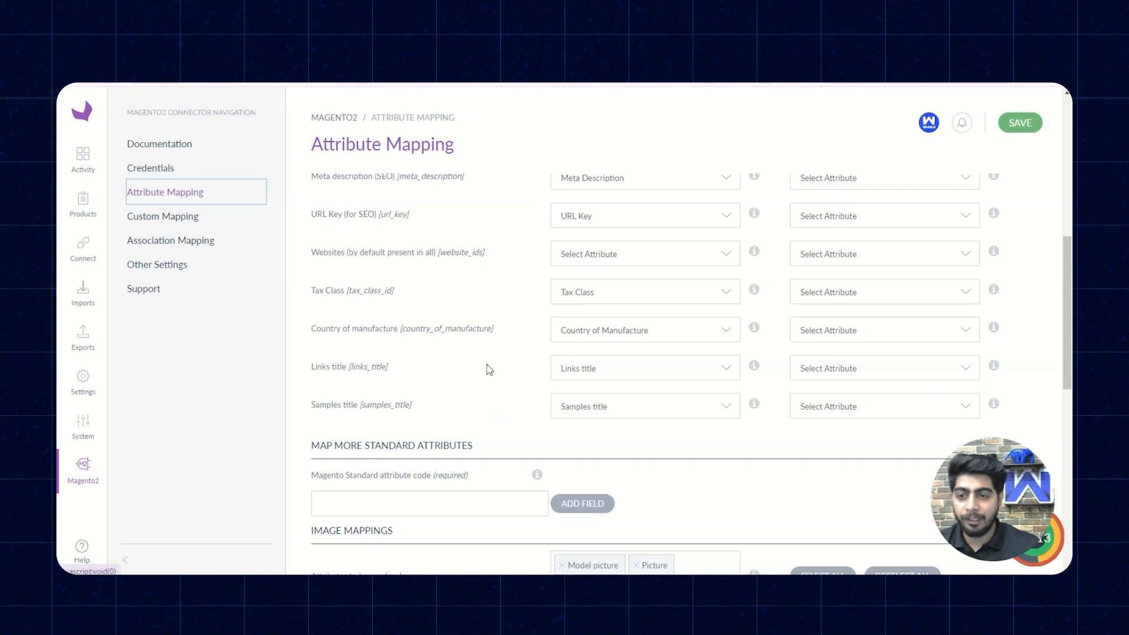
pyautogui.scroll(-2, 492, 371)
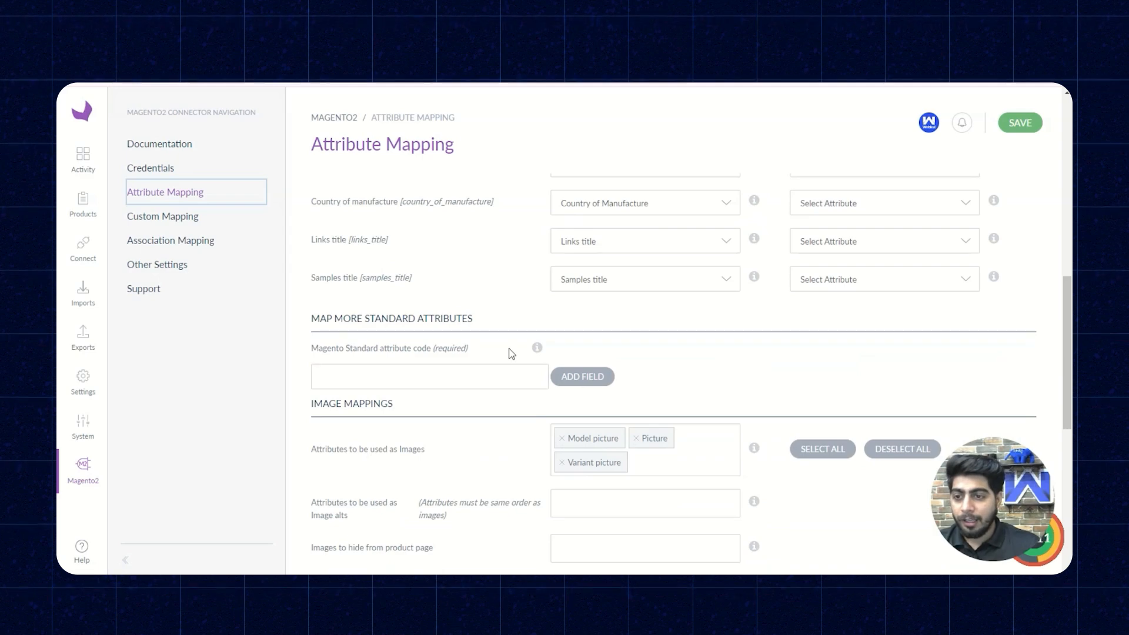
pyautogui.scroll(-2, 377, 261)
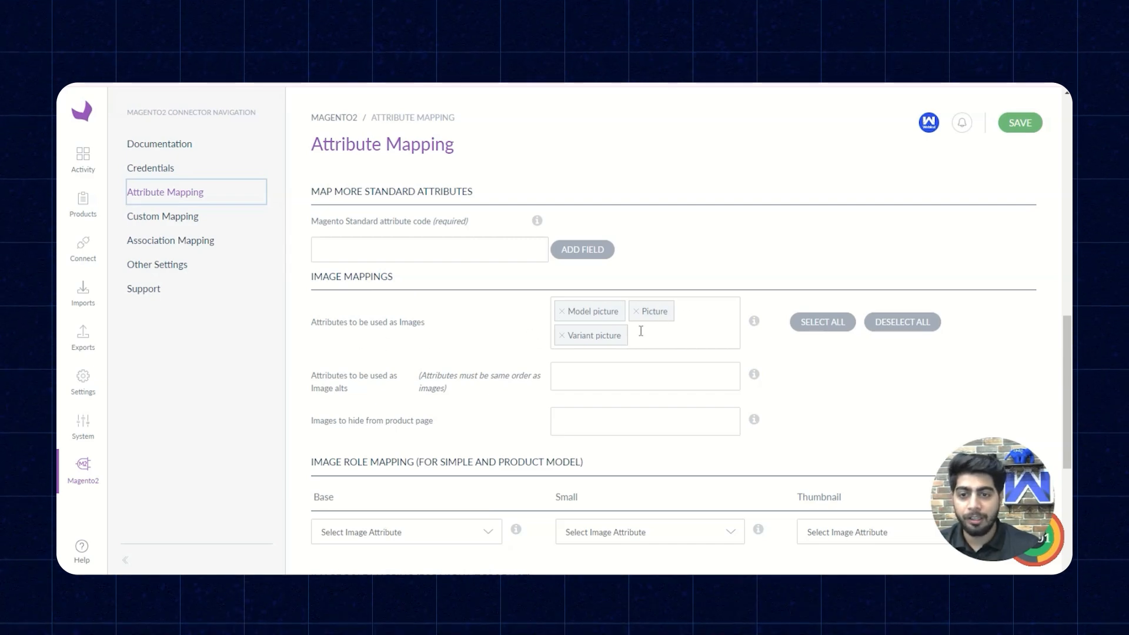
pyautogui.scroll(-3, 489, 383)
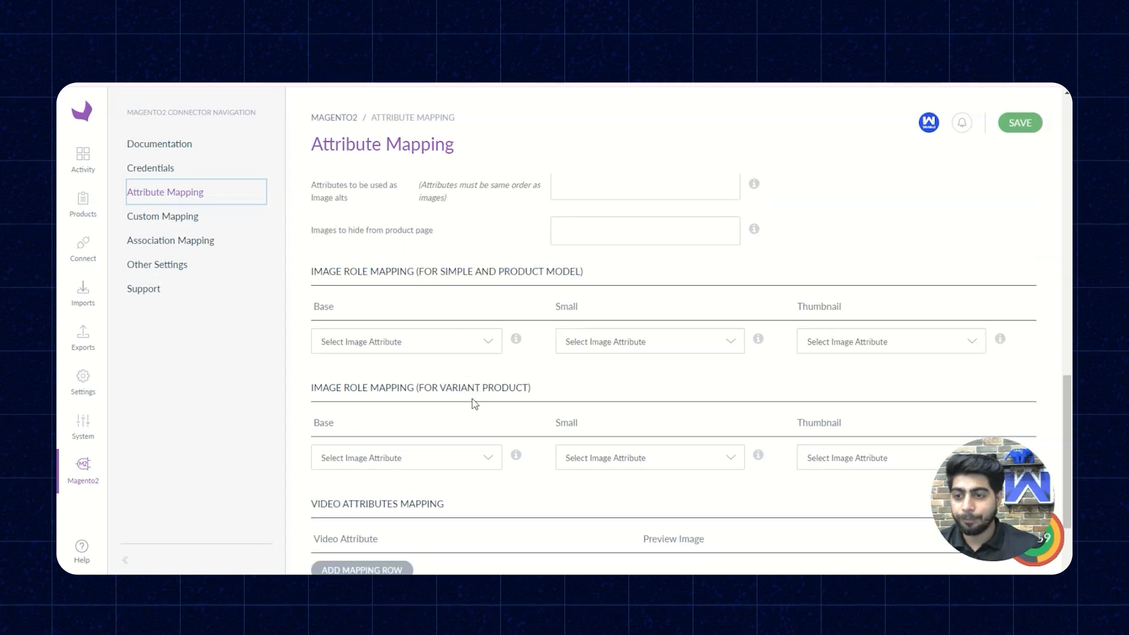
pyautogui.scroll(-1, 342, 294)
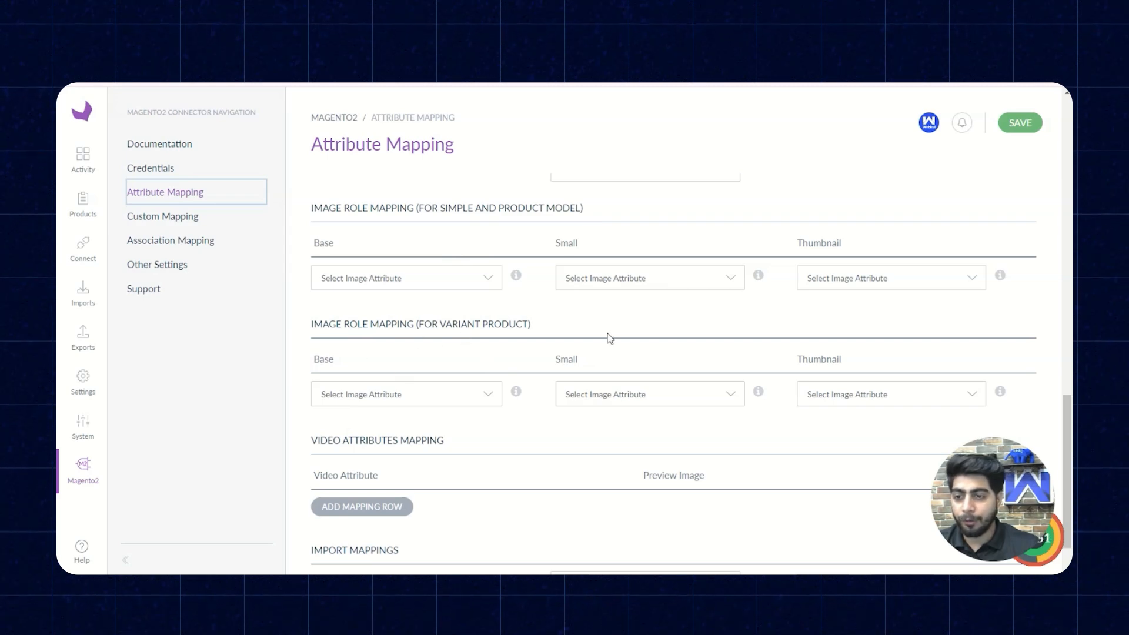
pyautogui.scroll(-1, 563, 360)
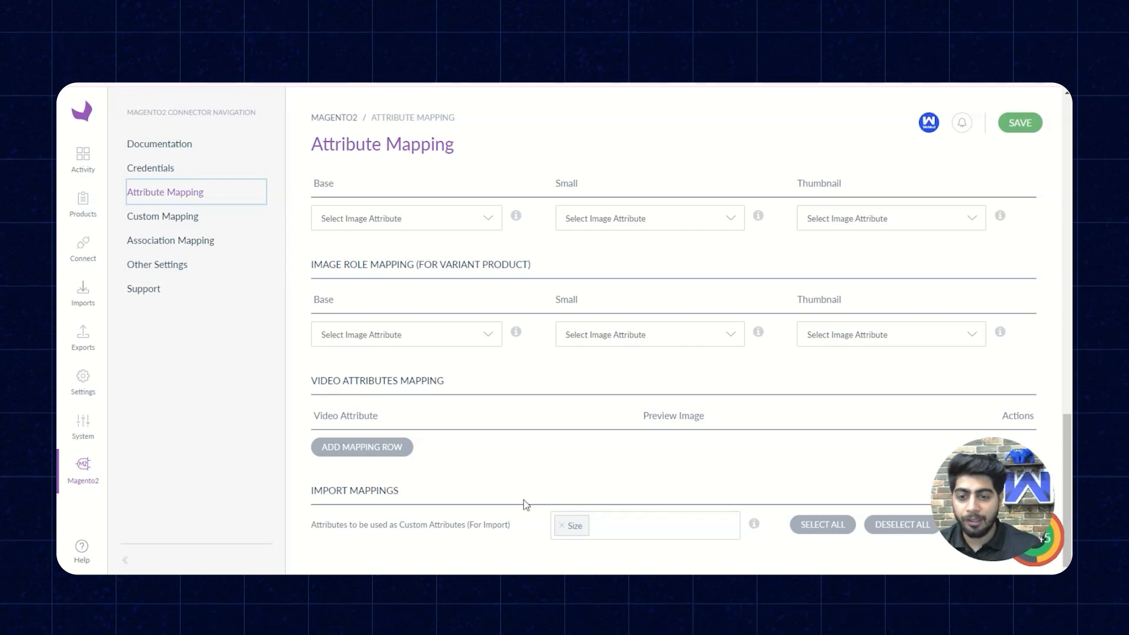
pyautogui.scroll(15, 481, 473)
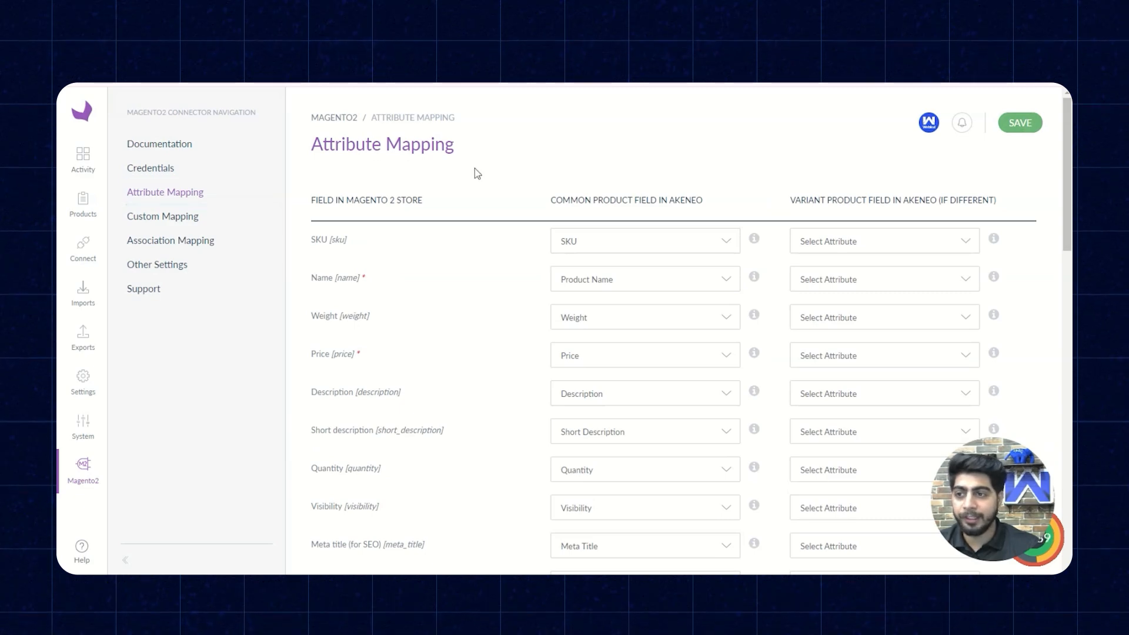
# - View the connector's custom mapping and association mapping pages
pyautogui.click(181, 217)
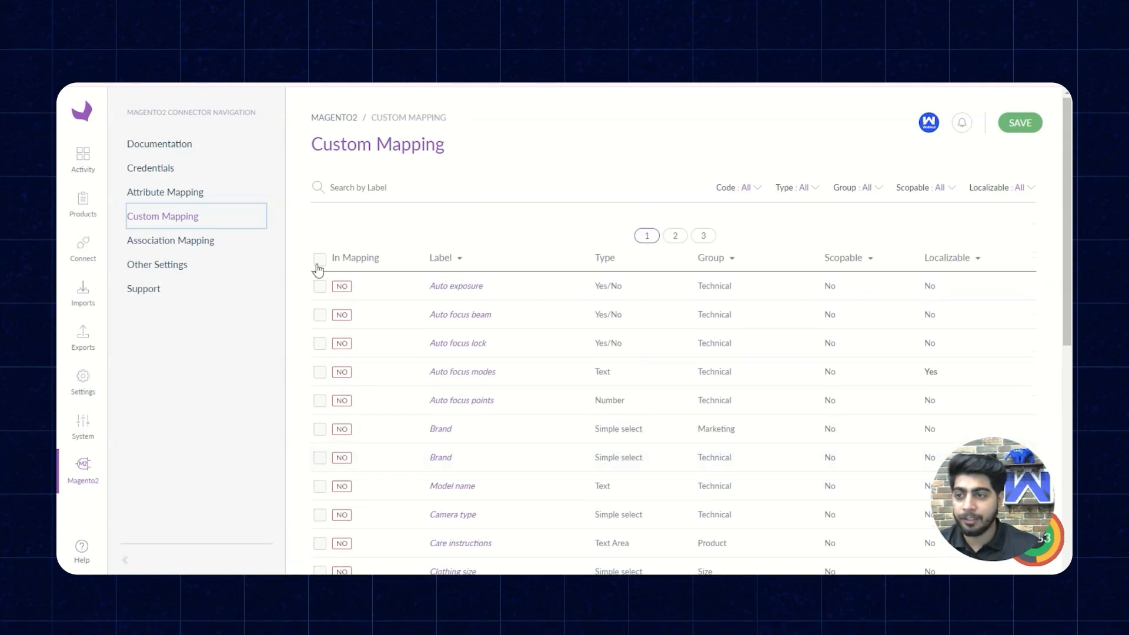
pyautogui.click(205, 242)
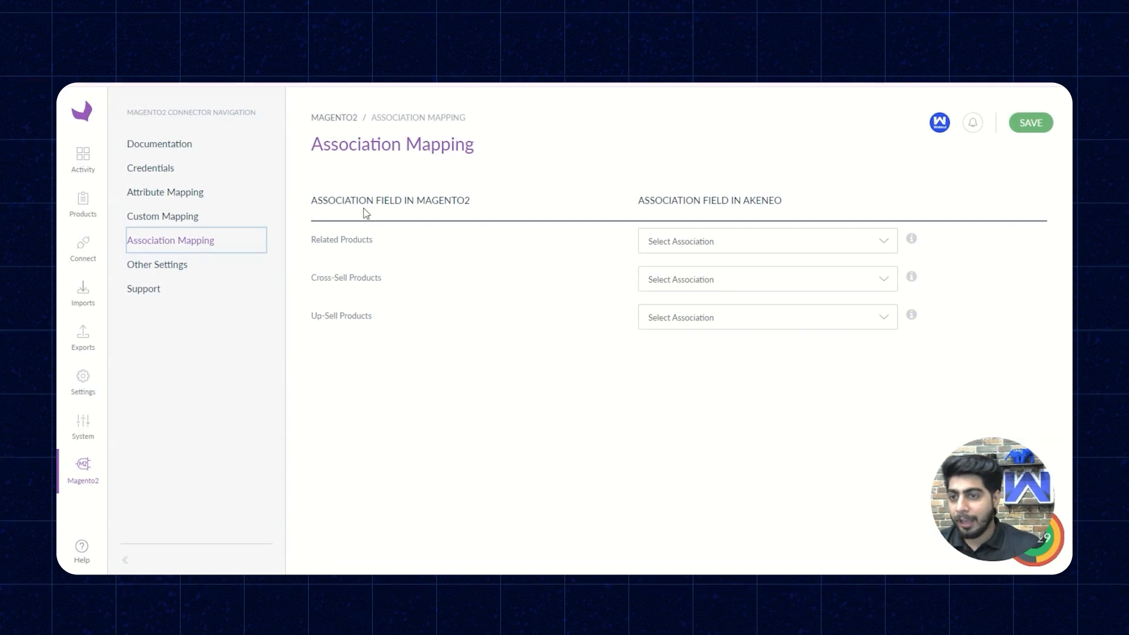
# - Review the attribute group export and admin column option choices in the connector's Other Settings, and save the settings
pyautogui.click(168, 266)
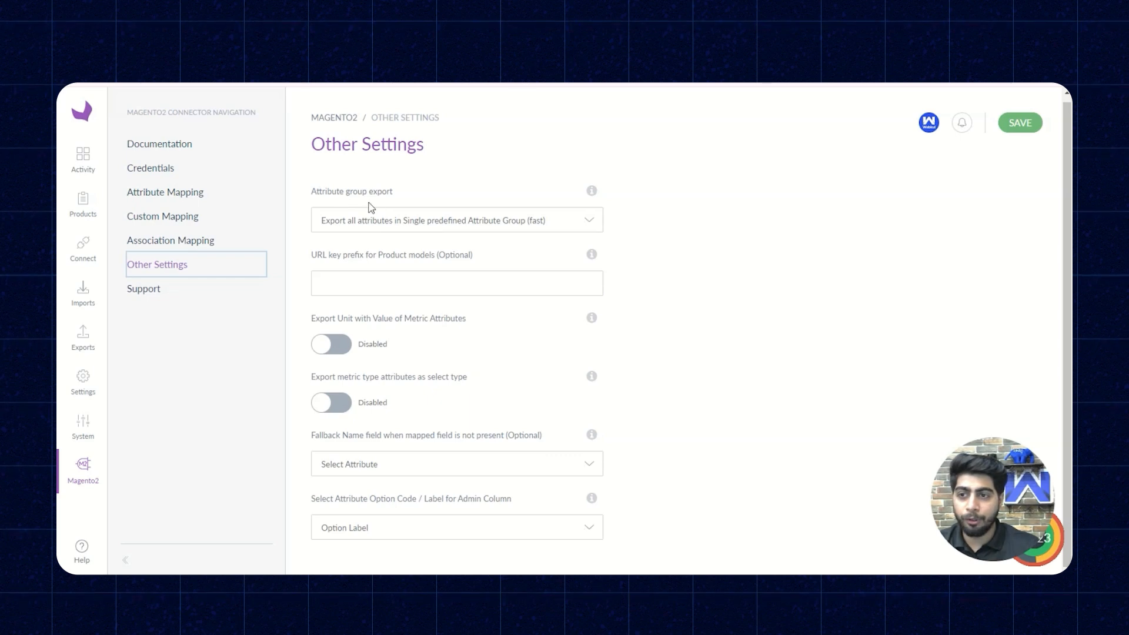
pyautogui.click(354, 230)
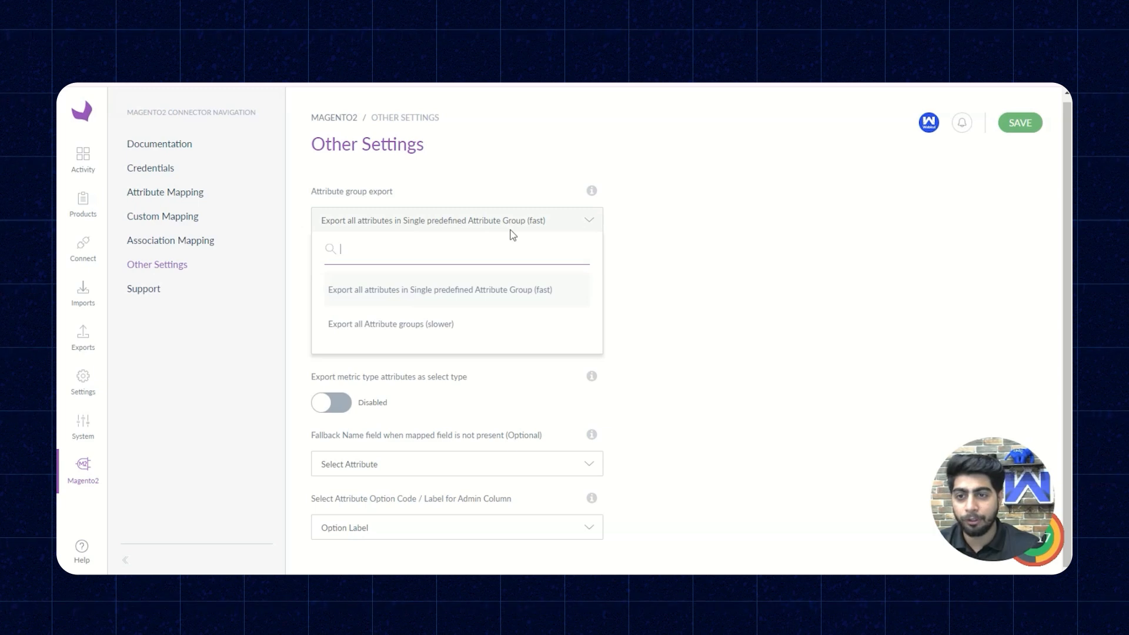
pyautogui.click(547, 225)
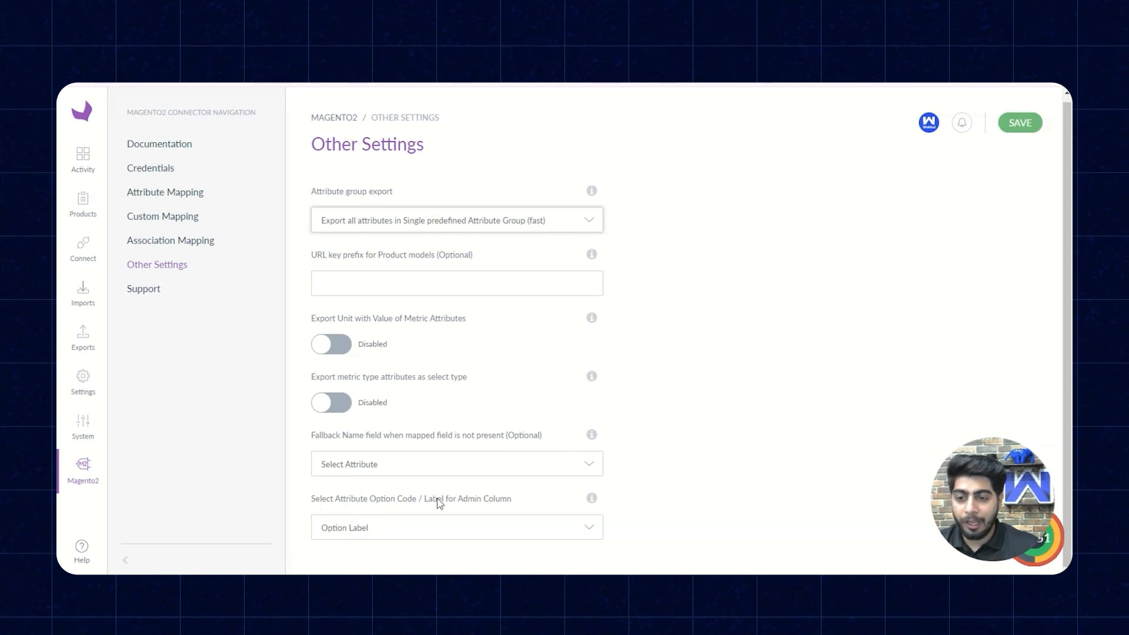
pyautogui.click(443, 532)
pyautogui.click(442, 531)
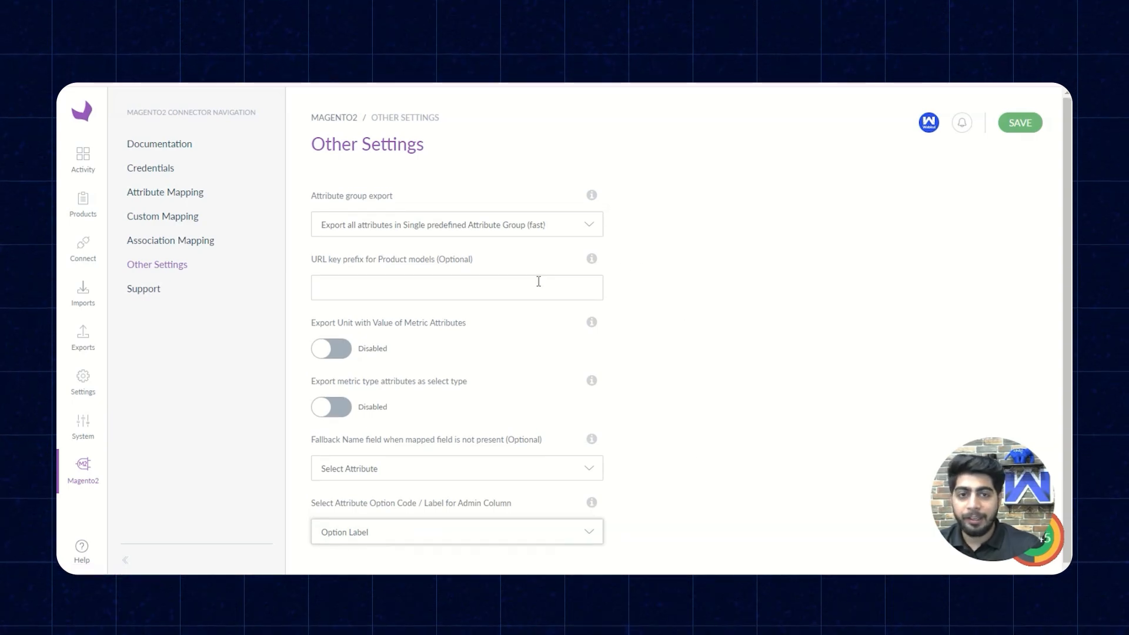
pyautogui.click(1018, 123)
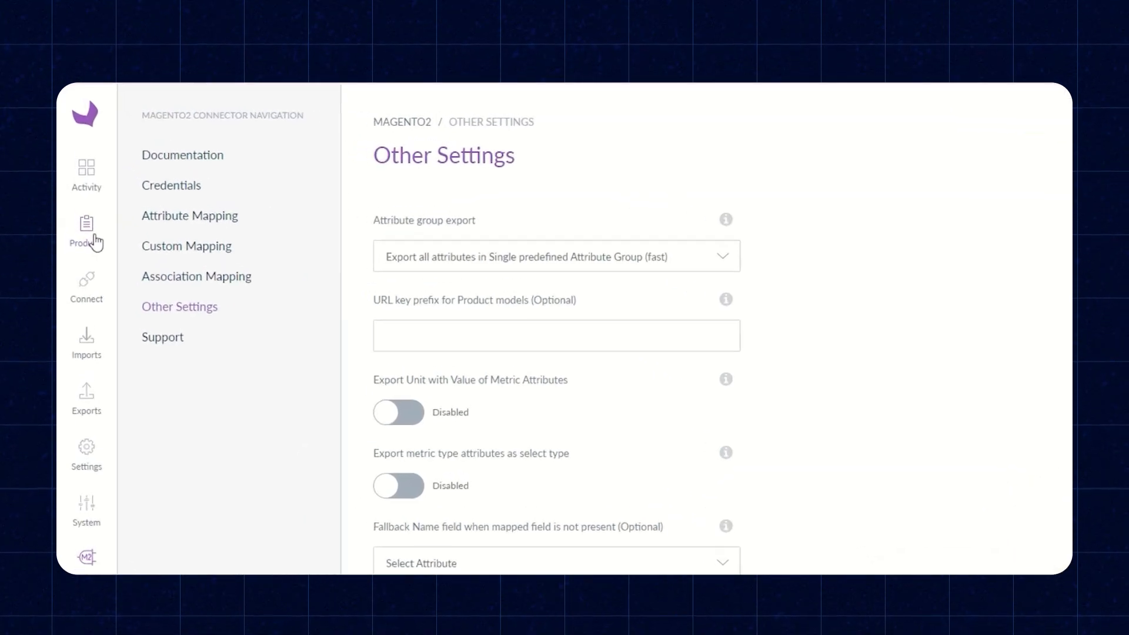
# - Open the product list and view the creation form for a downloadable product, cancelling without creating one
pyautogui.click(73, 240)
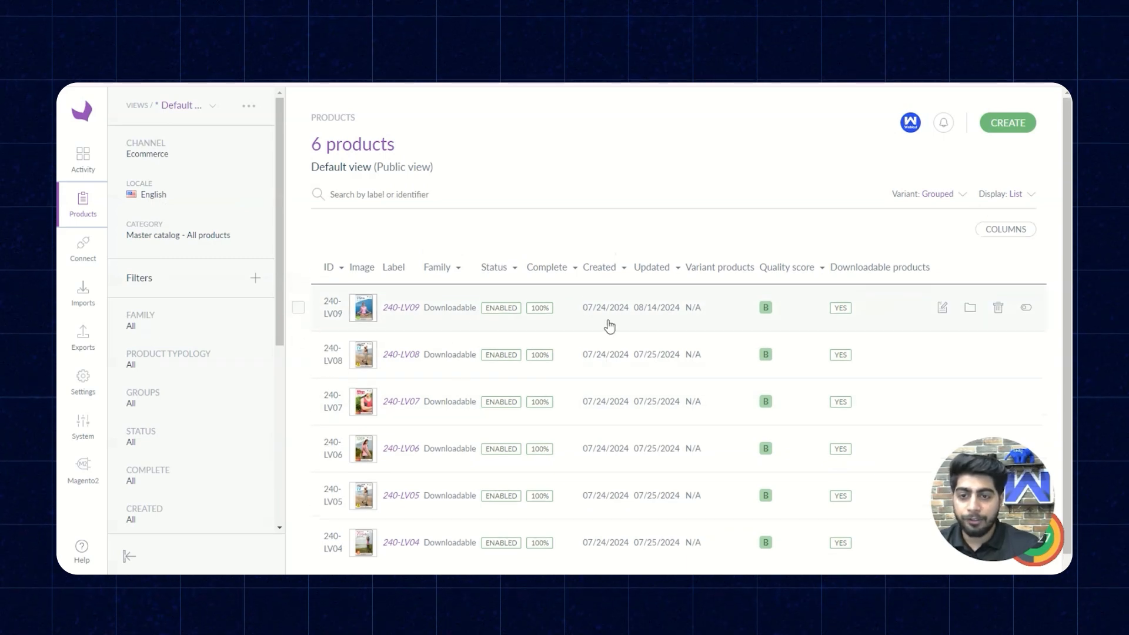
pyautogui.click(1012, 125)
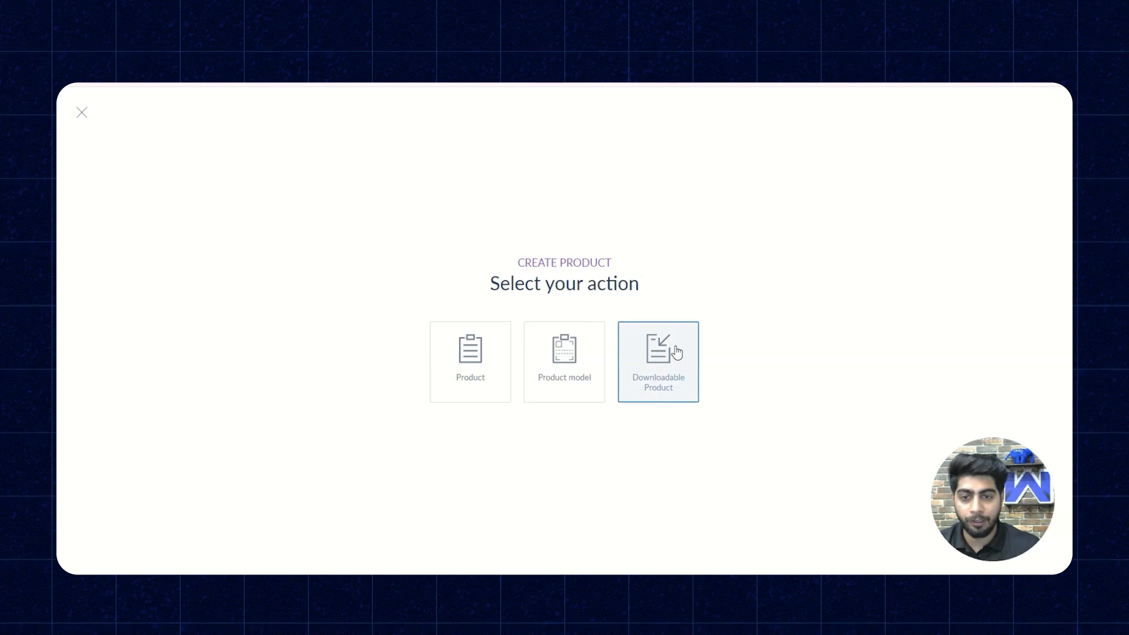
pyautogui.click(672, 375)
pyautogui.click(484, 335)
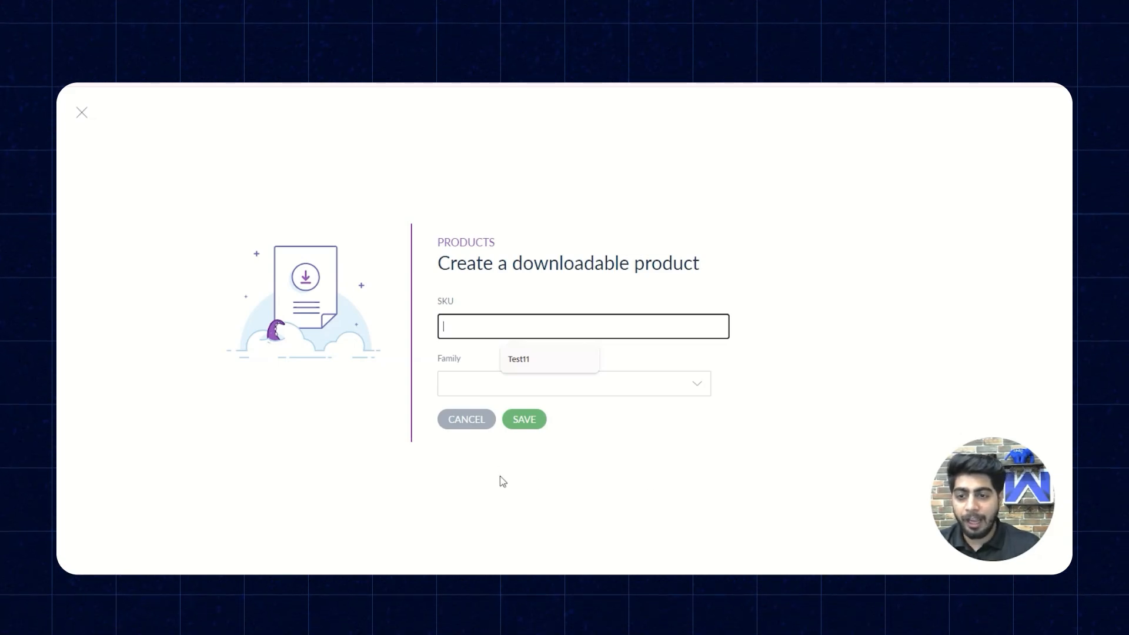
pyautogui.click(469, 424)
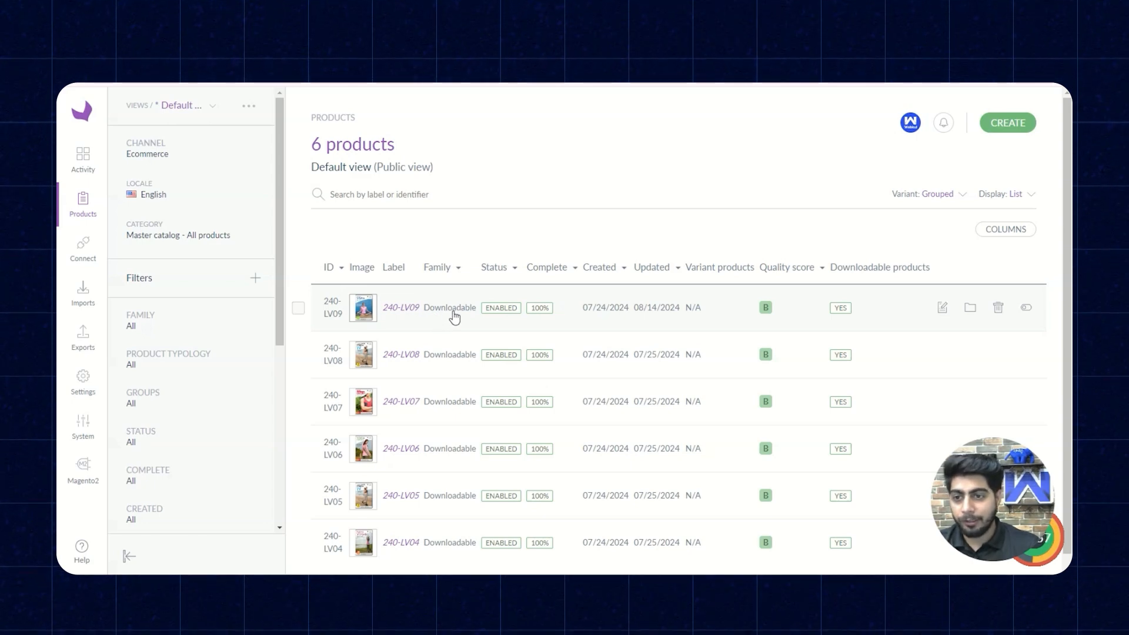
# - Open the downloadable product 240-LV09 and review its attributes, from marketing and pricing through media to the links and samples titles
pyautogui.click(433, 312)
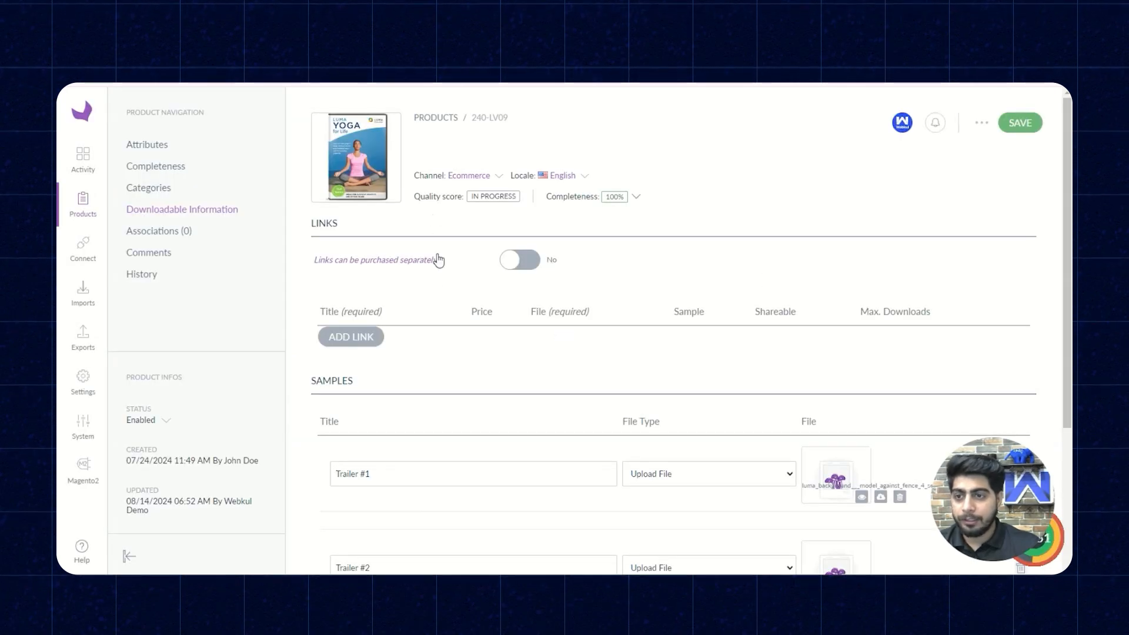
pyautogui.click(171, 146)
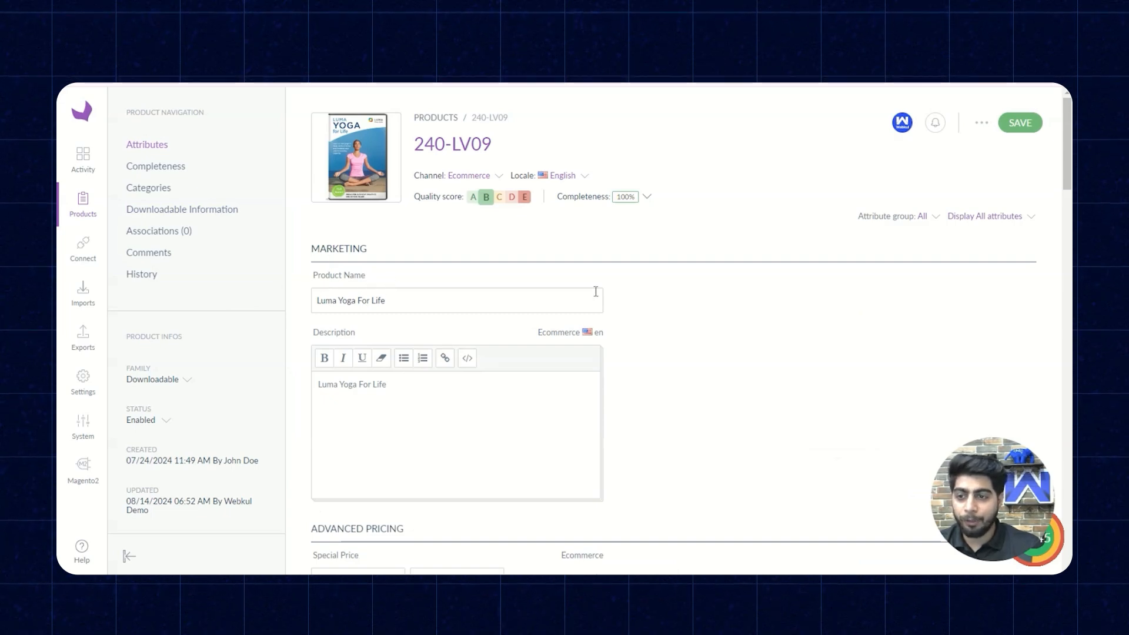
pyautogui.scroll(-3, 451, 390)
pyautogui.scroll(-5, 658, 391)
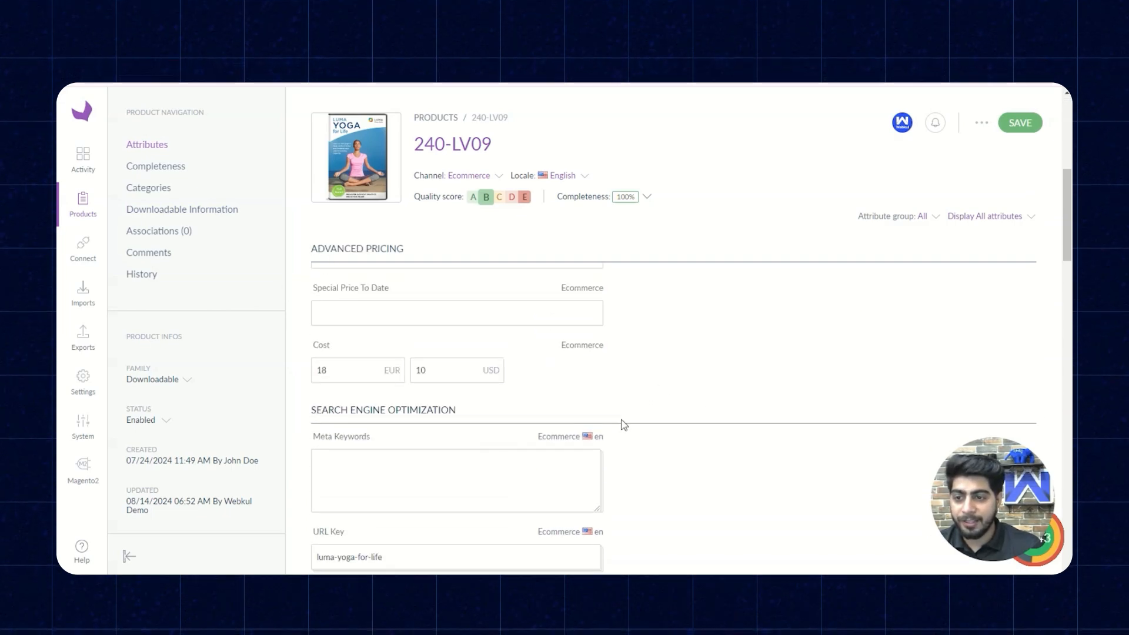
pyautogui.scroll(-2, 657, 439)
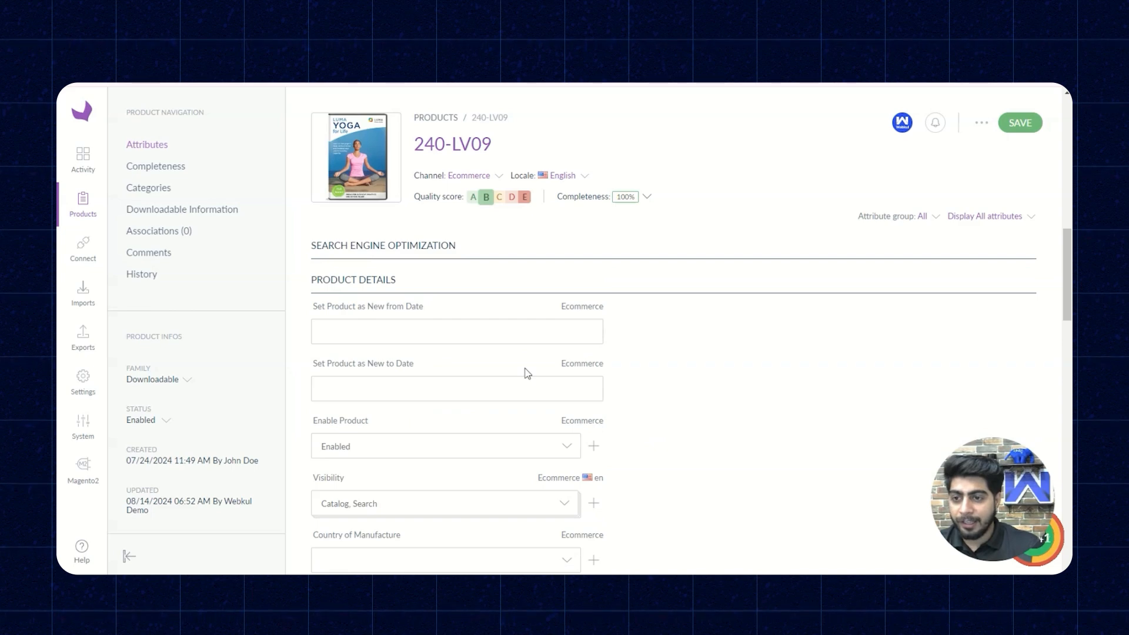
pyautogui.scroll(-4, 720, 405)
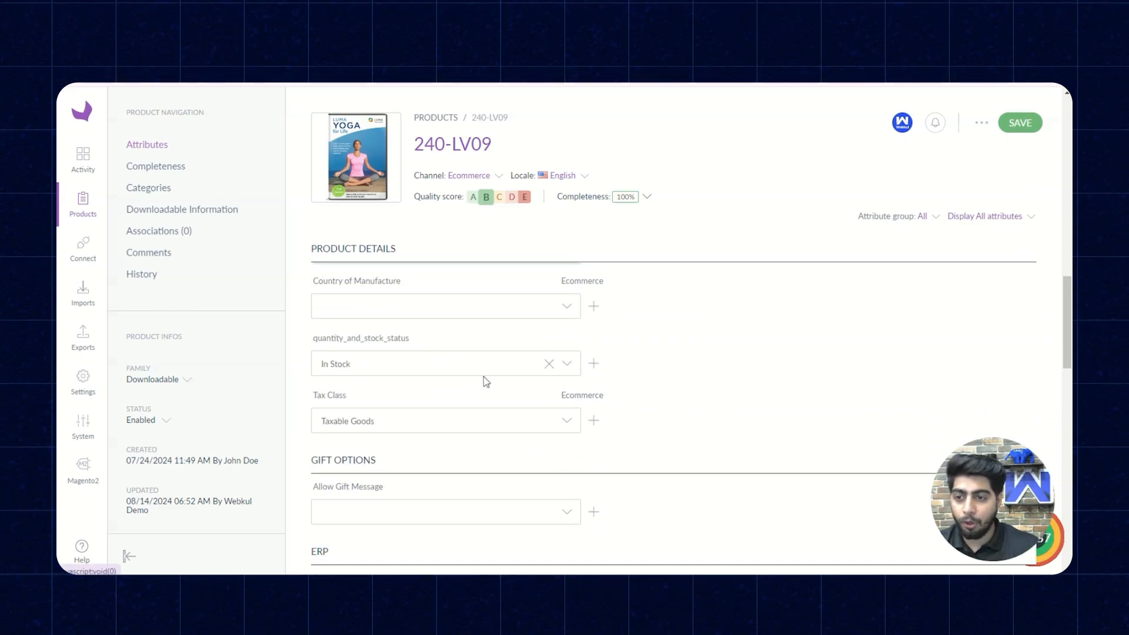
pyautogui.scroll(-1, 470, 400)
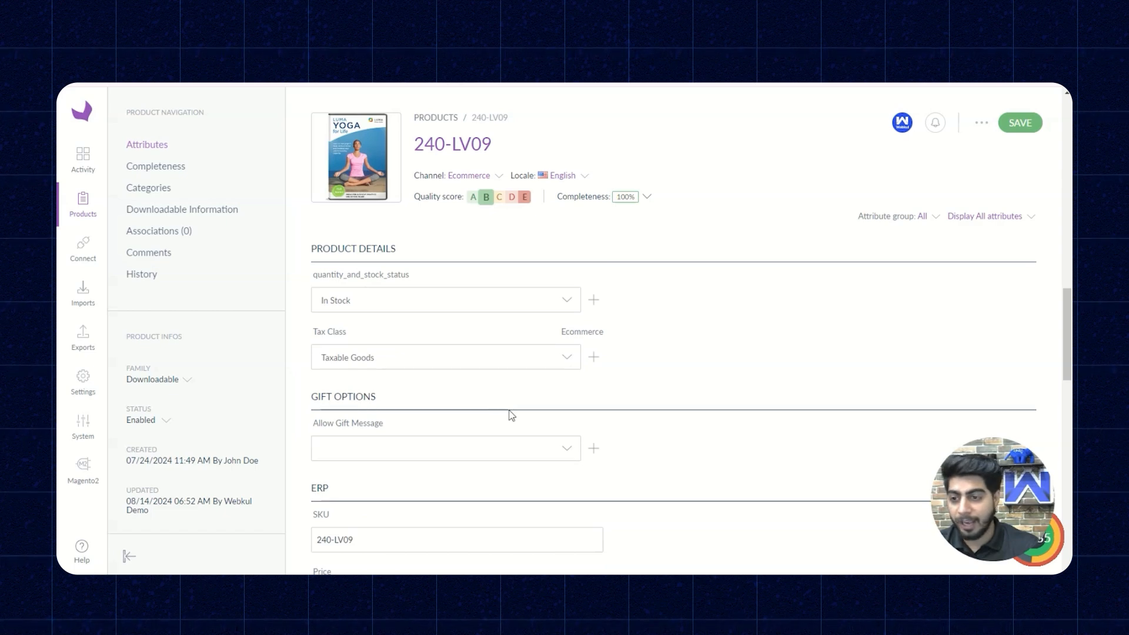
pyautogui.scroll(-3, 392, 435)
pyautogui.scroll(1, 382, 341)
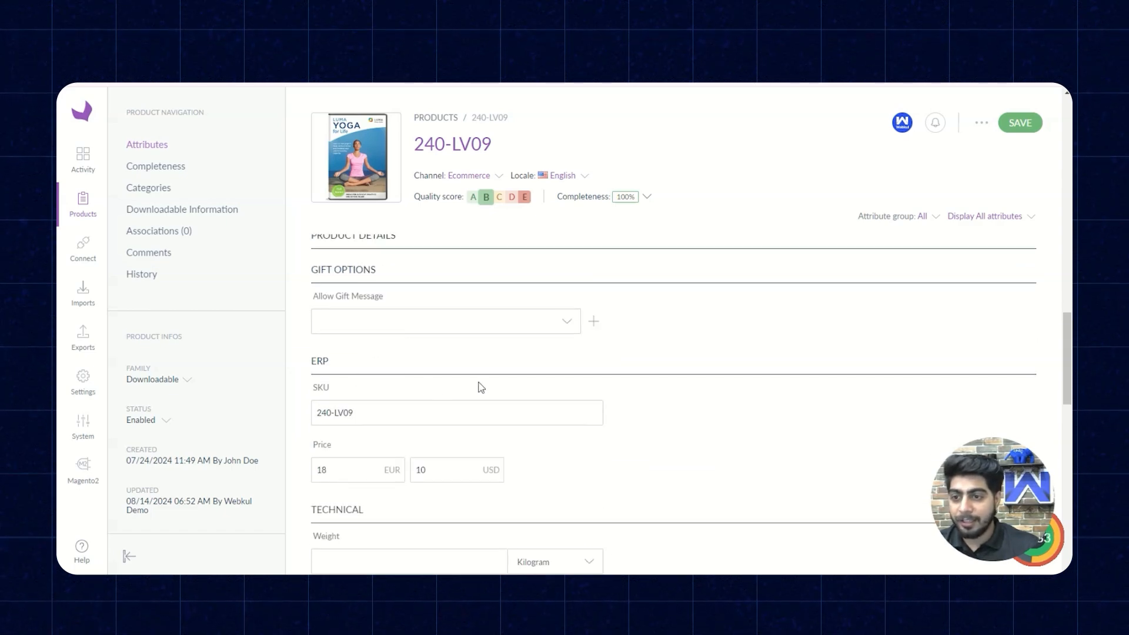
pyautogui.scroll(-2, 506, 395)
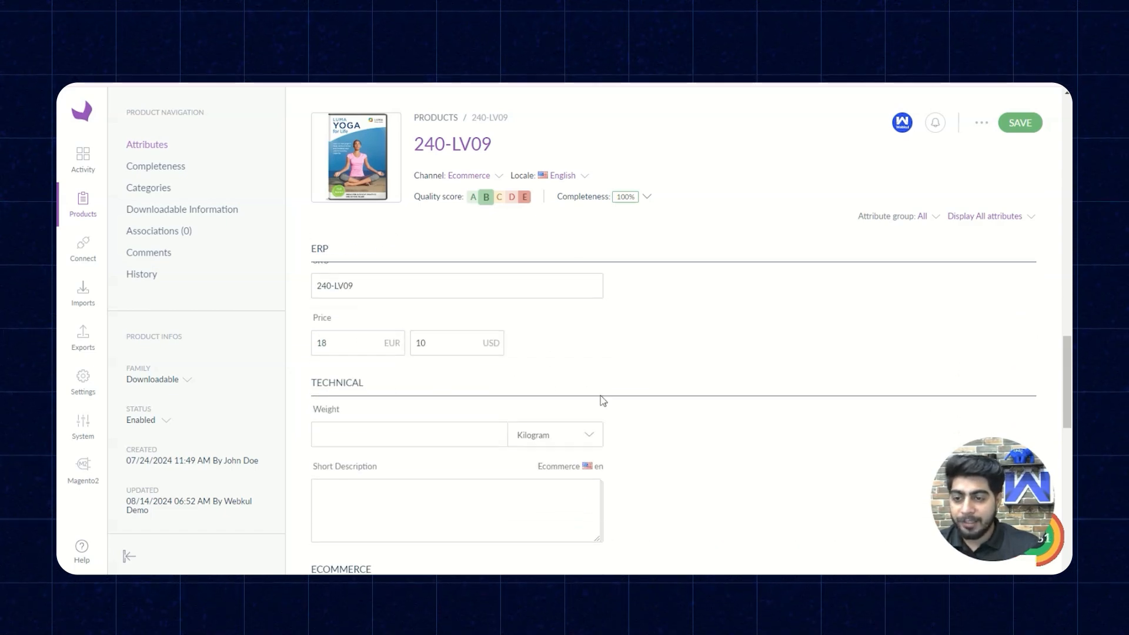
pyautogui.scroll(-2, 559, 418)
pyautogui.scroll(-7, 524, 434)
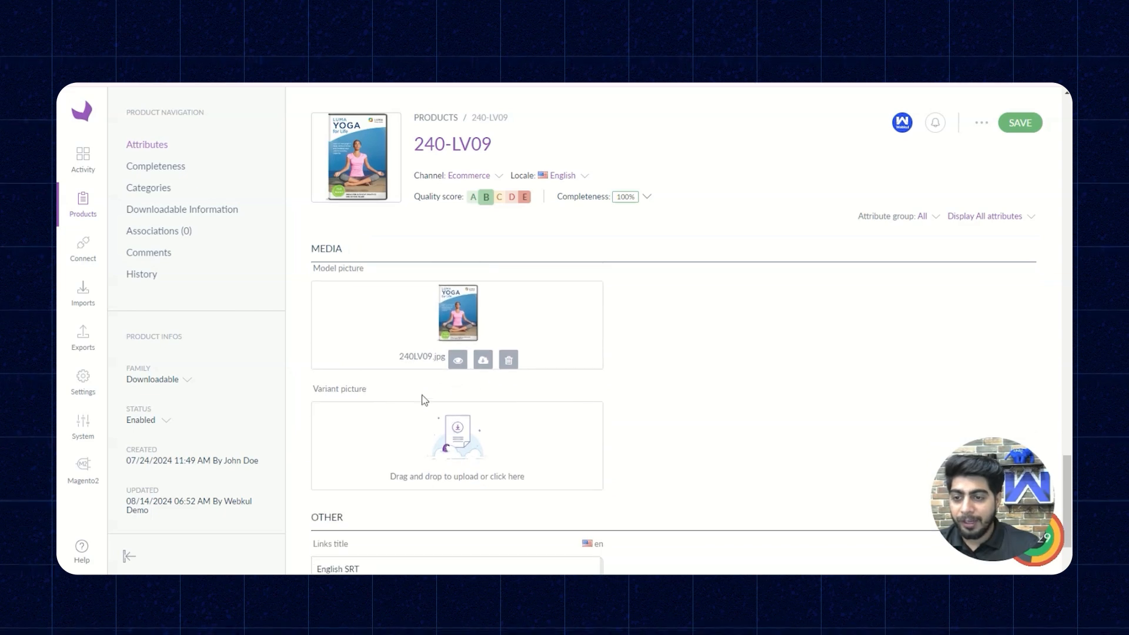
pyautogui.scroll(1, 492, 379)
pyautogui.scroll(-3, 449, 424)
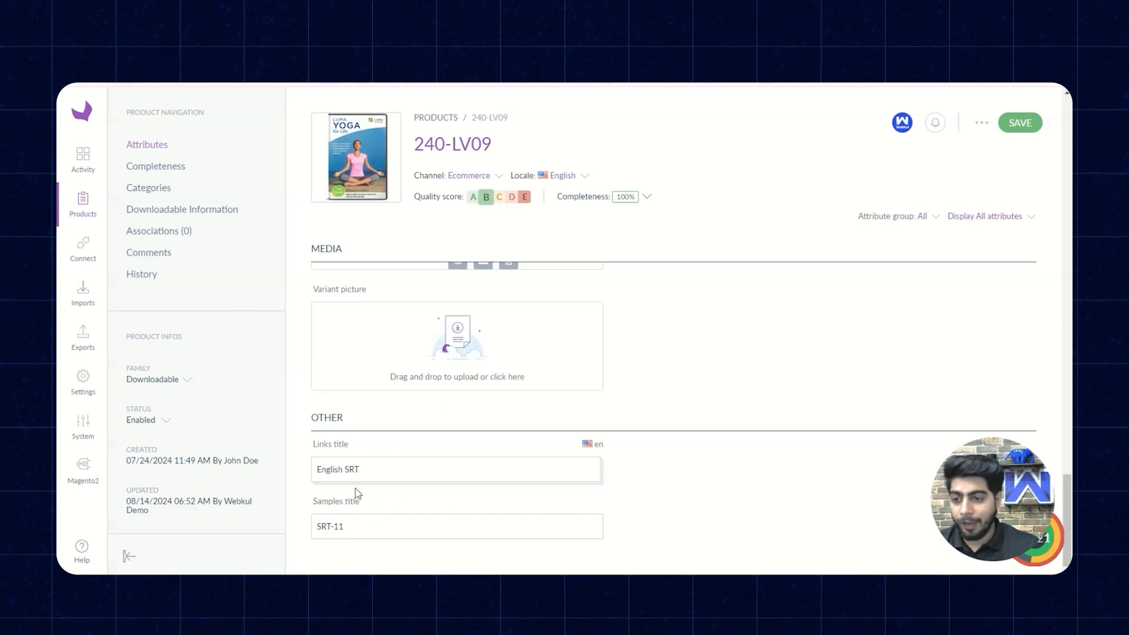
pyautogui.scroll(15, 641, 467)
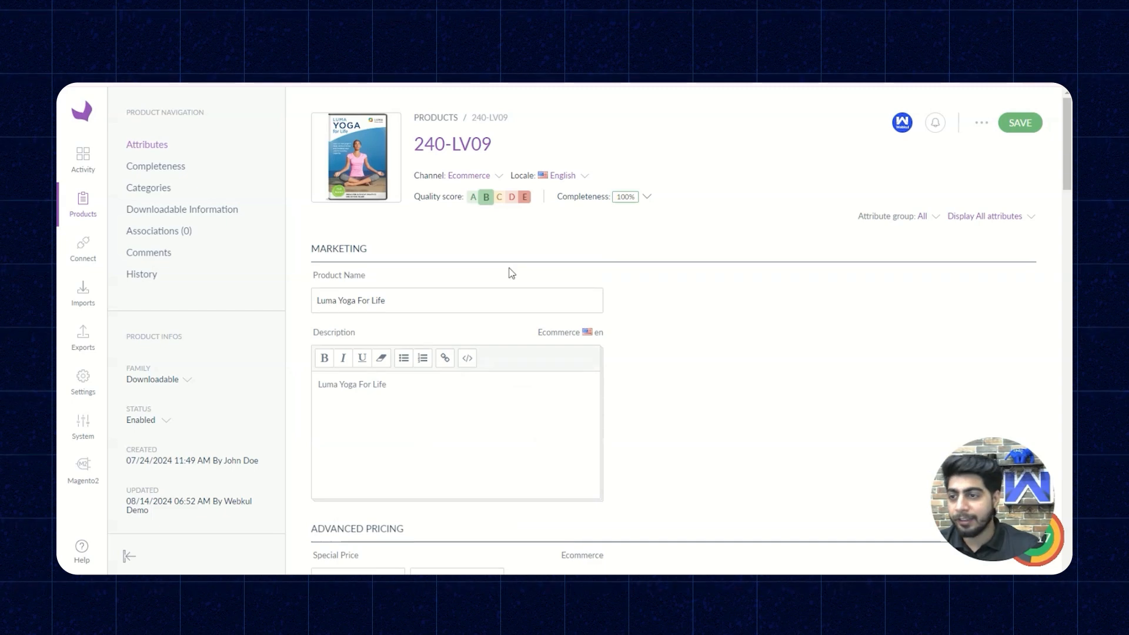
# - Review the product's completeness, categories and downloadable links and samples, and select its identifier 240-LV09 for copying
pyautogui.click(158, 167)
pyautogui.click(163, 193)
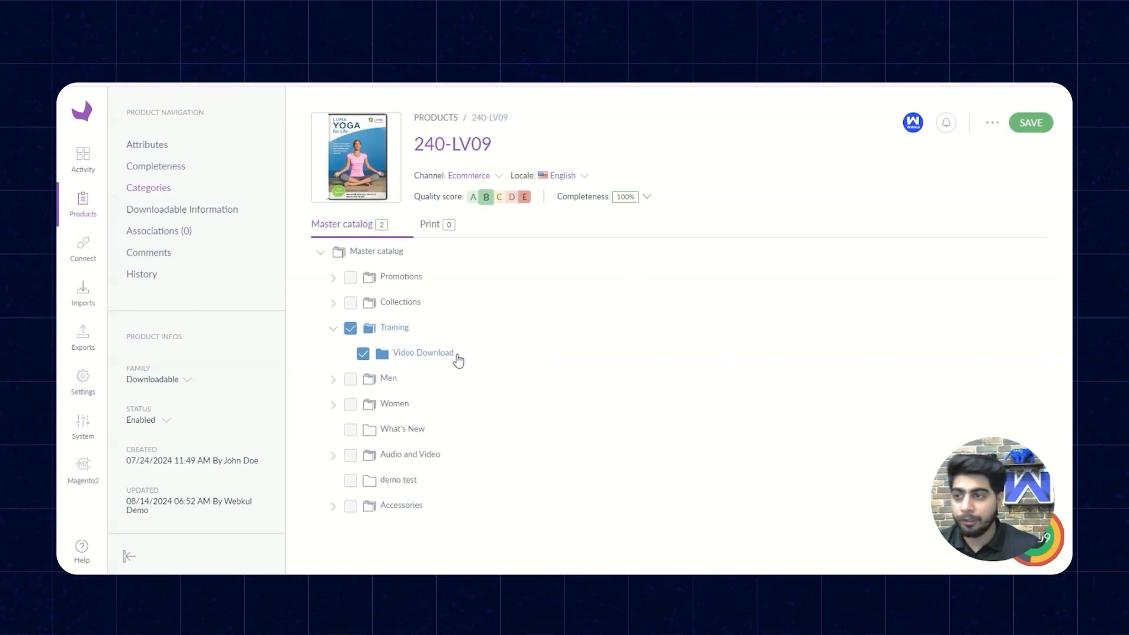
pyautogui.click(201, 213)
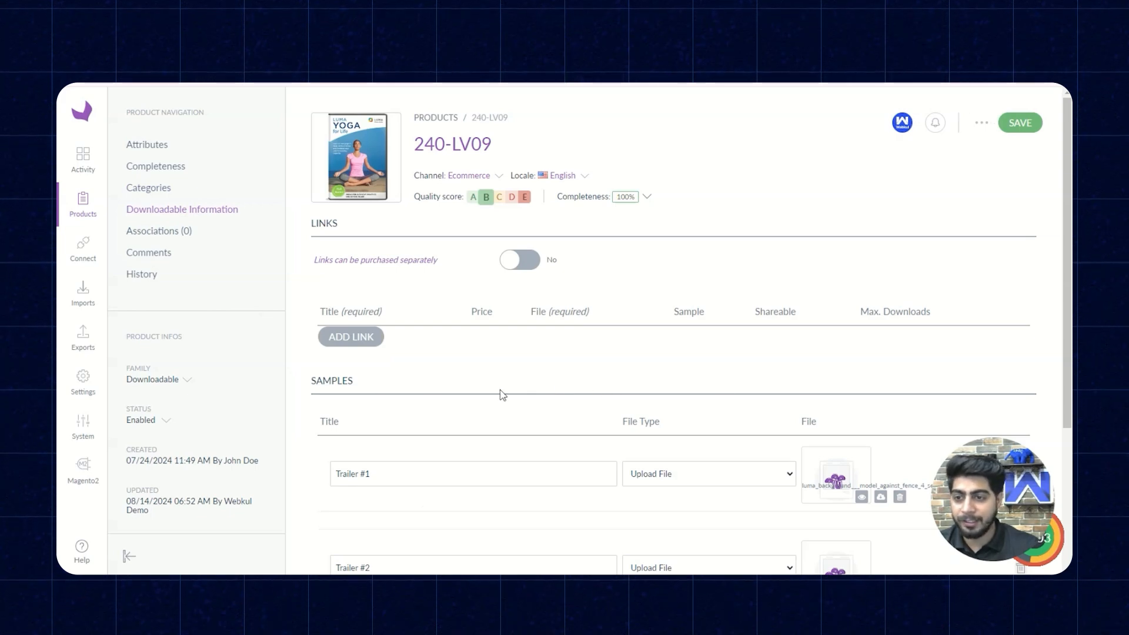
pyautogui.scroll(-2, 501, 394)
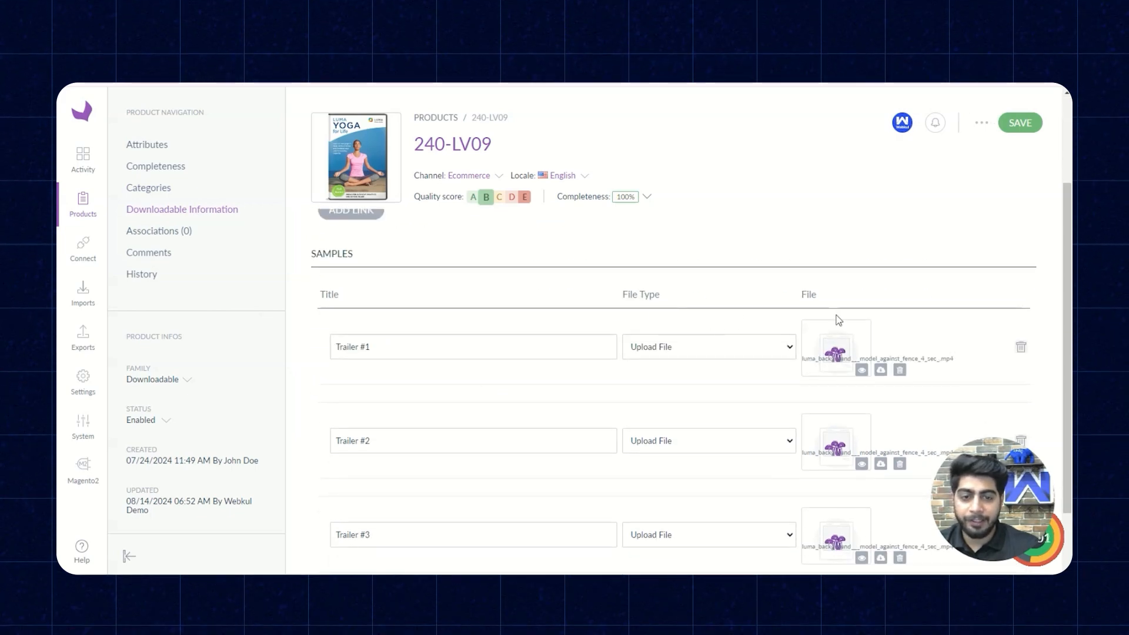
pyautogui.scroll(-1, 671, 399)
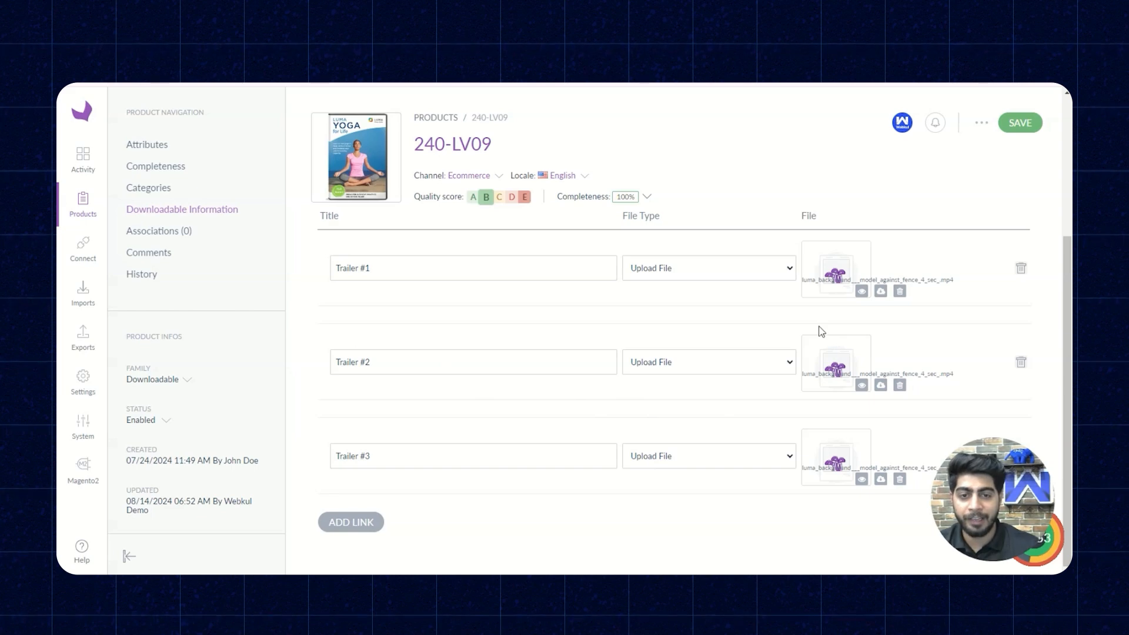
pyautogui.scroll(3, 777, 335)
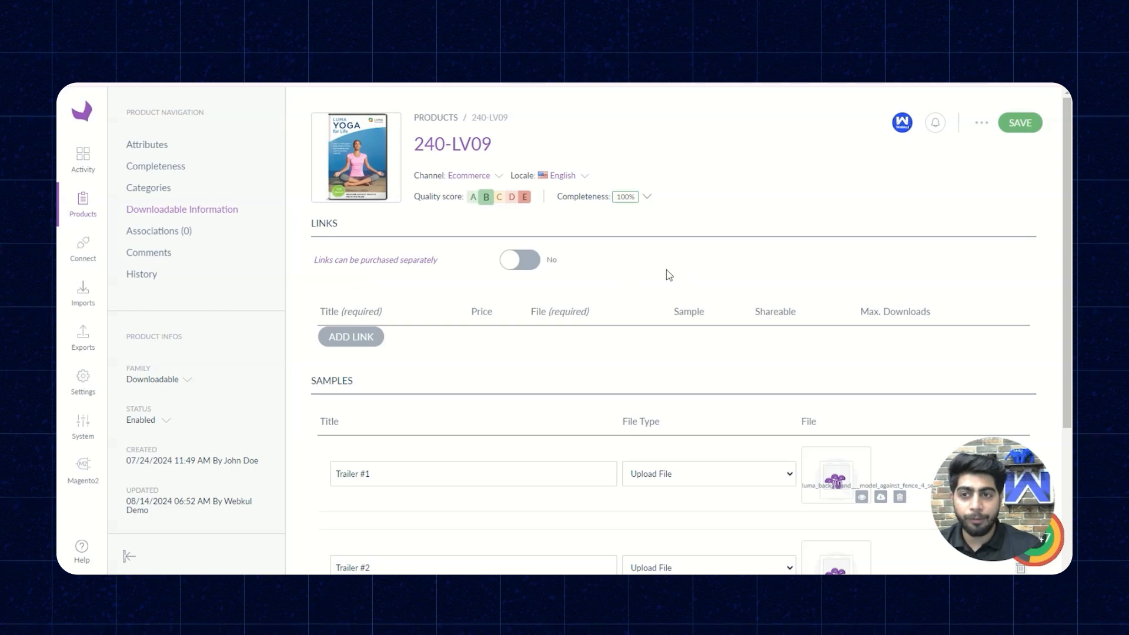
pyautogui.moveTo(416, 149); pyautogui.dragTo(496, 144)
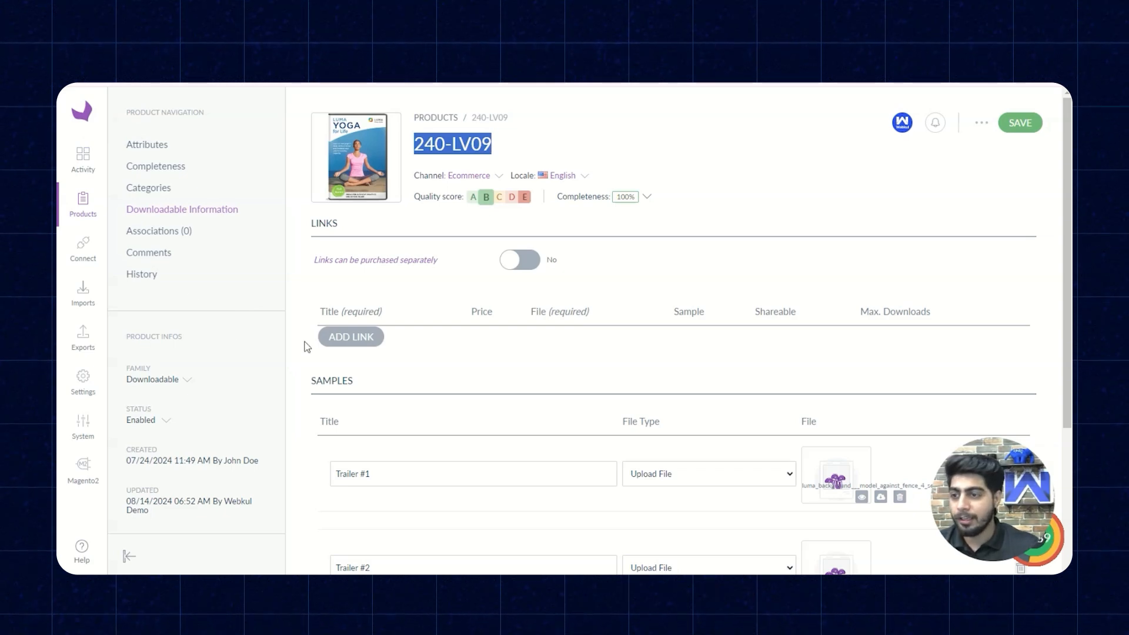
# - Open the export profiles list and view the job choices in the profile creation form, cancelling without creating one
pyautogui.click(89, 348)
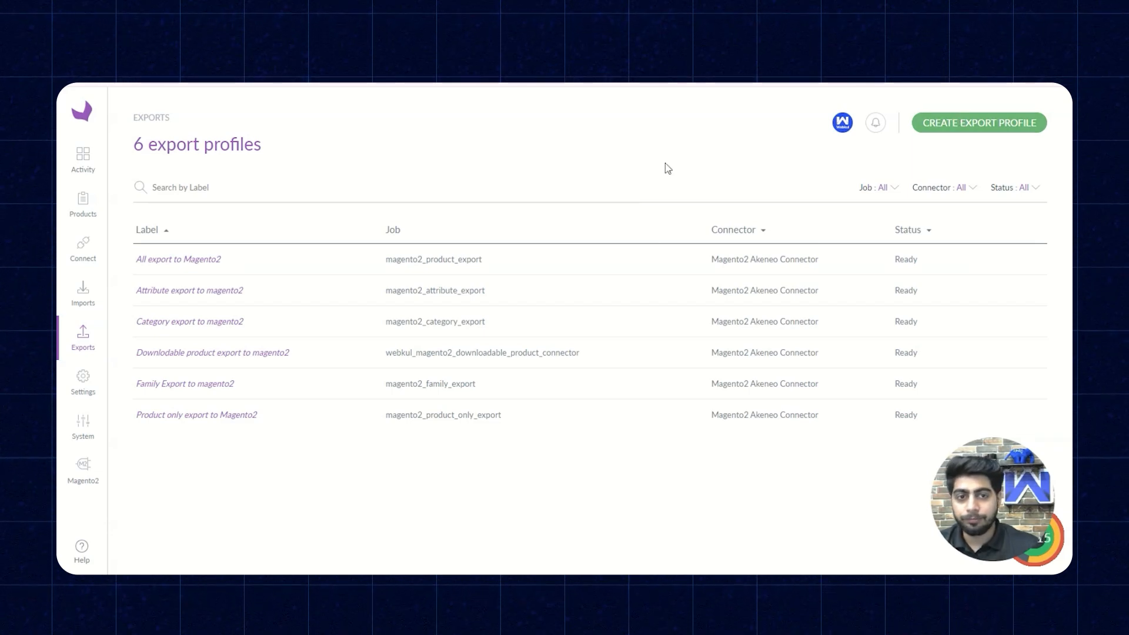
pyautogui.click(942, 127)
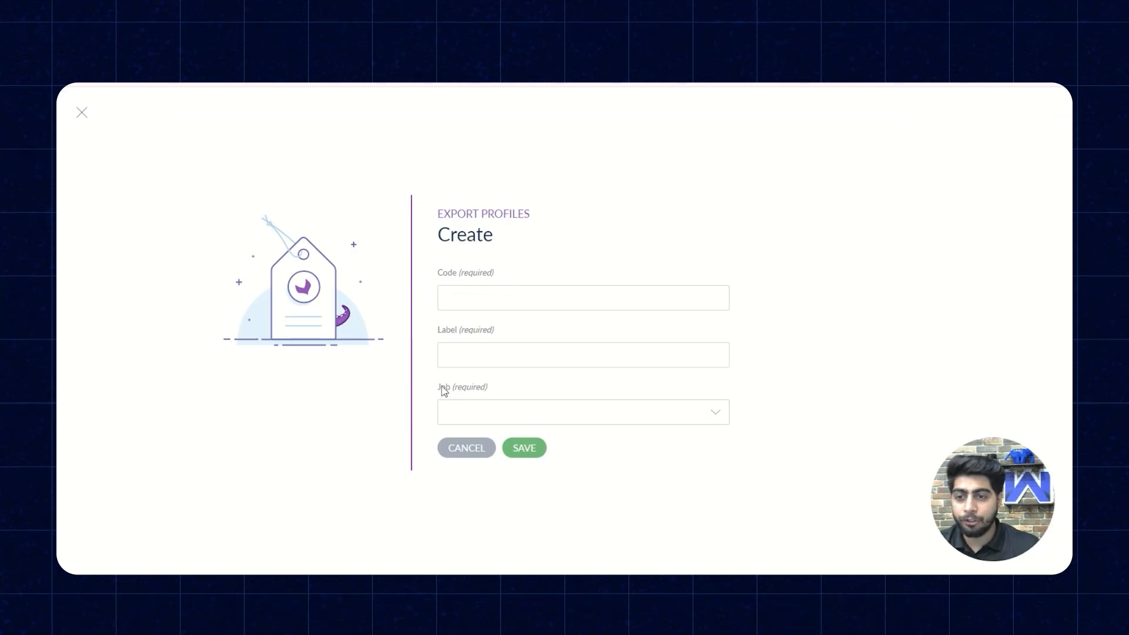
pyautogui.click(682, 415)
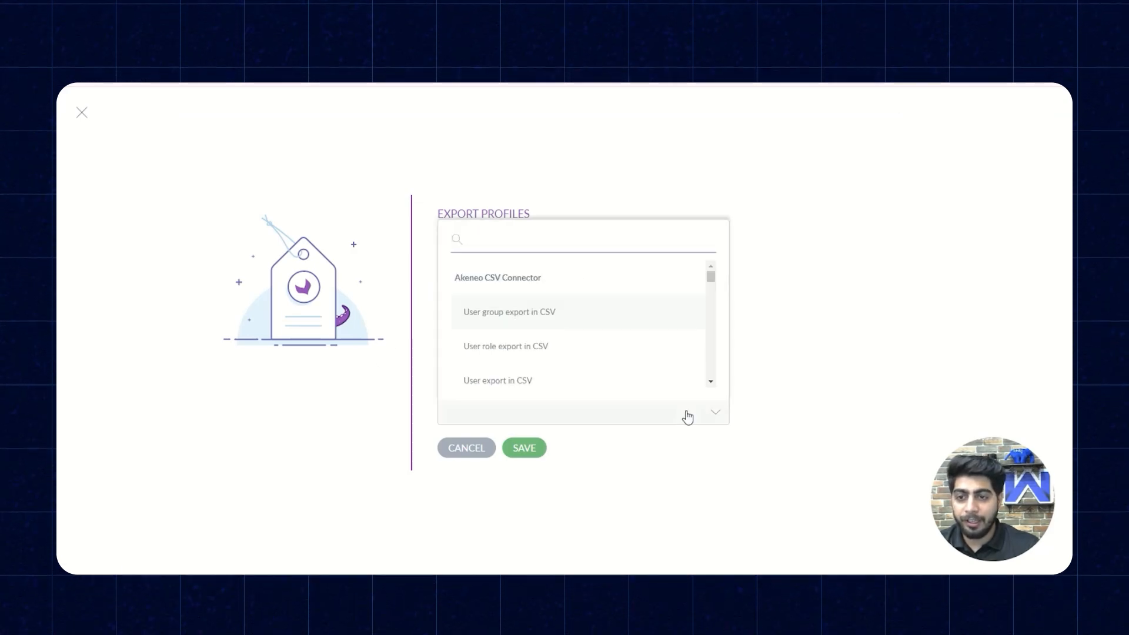
pyautogui.click(686, 416)
pyautogui.click(456, 454)
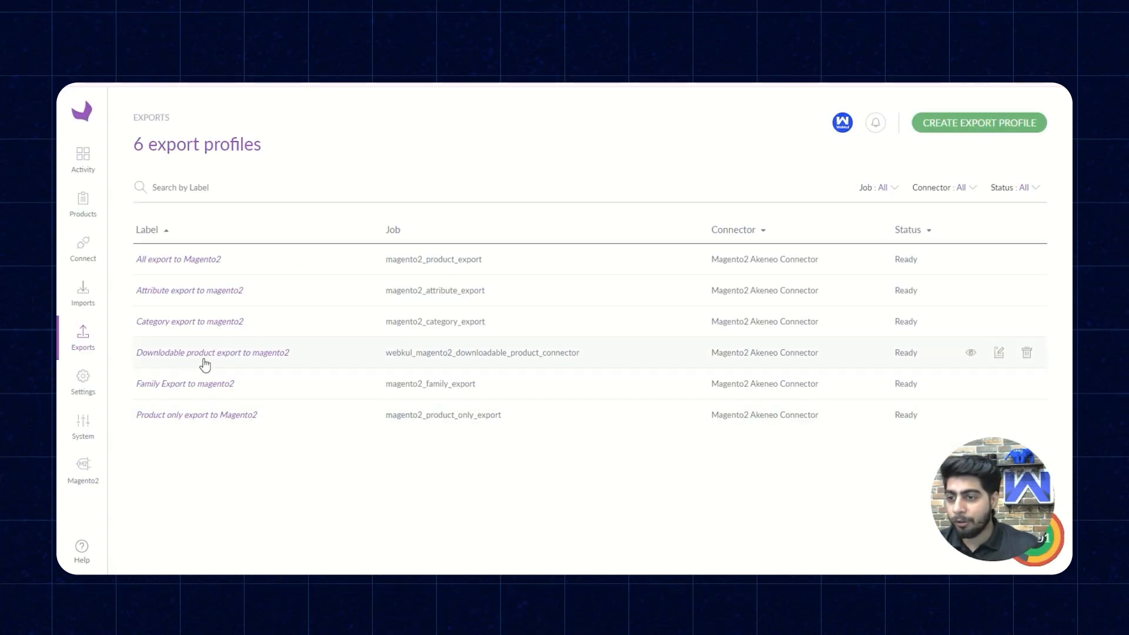
# - Open the downloadable product export profile for editing and review its property options
pyautogui.click(316, 357)
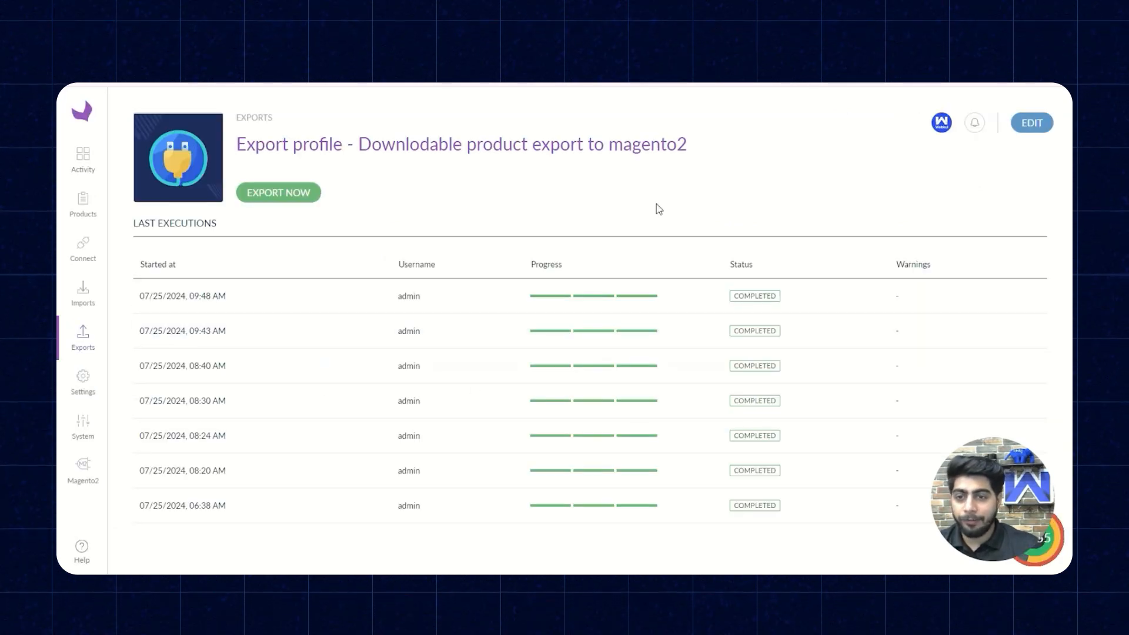
pyautogui.click(1032, 122)
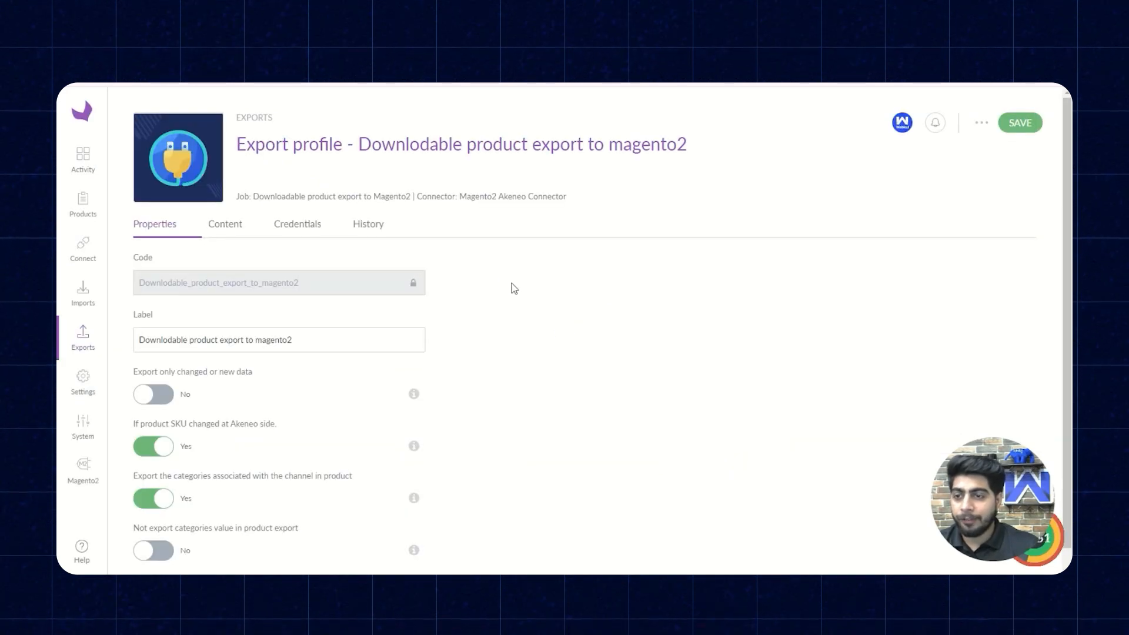
pyautogui.scroll(-1, 506, 294)
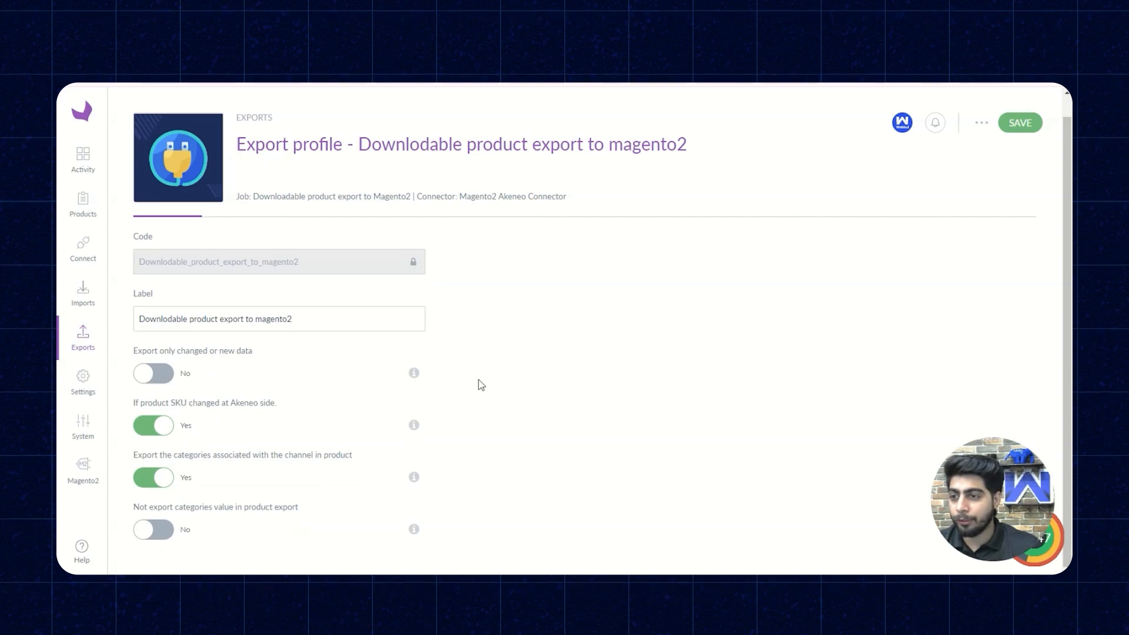
pyautogui.scroll(1, 147, 344)
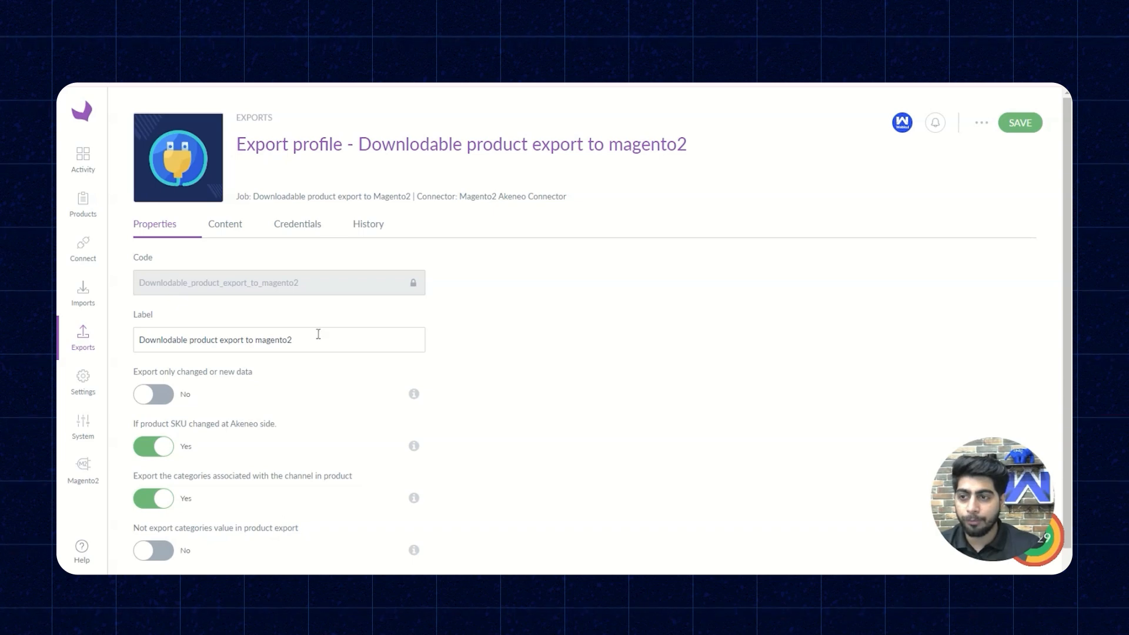
# - Filter the export profile's content to the product identifier 240-LV09
pyautogui.click(234, 227)
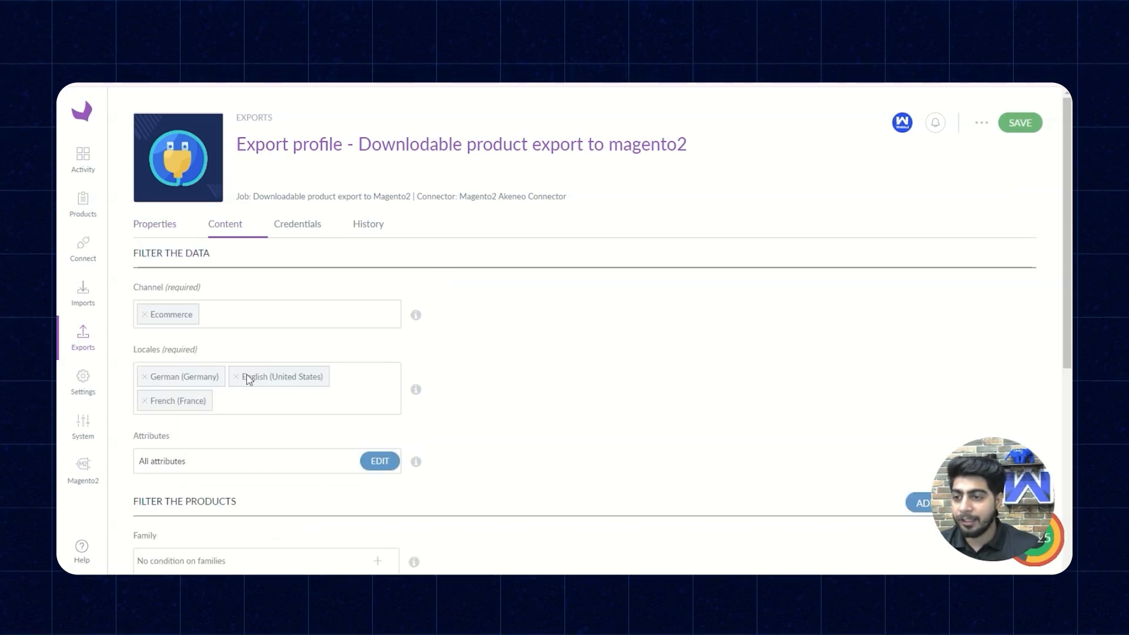
pyautogui.scroll(-3, 277, 439)
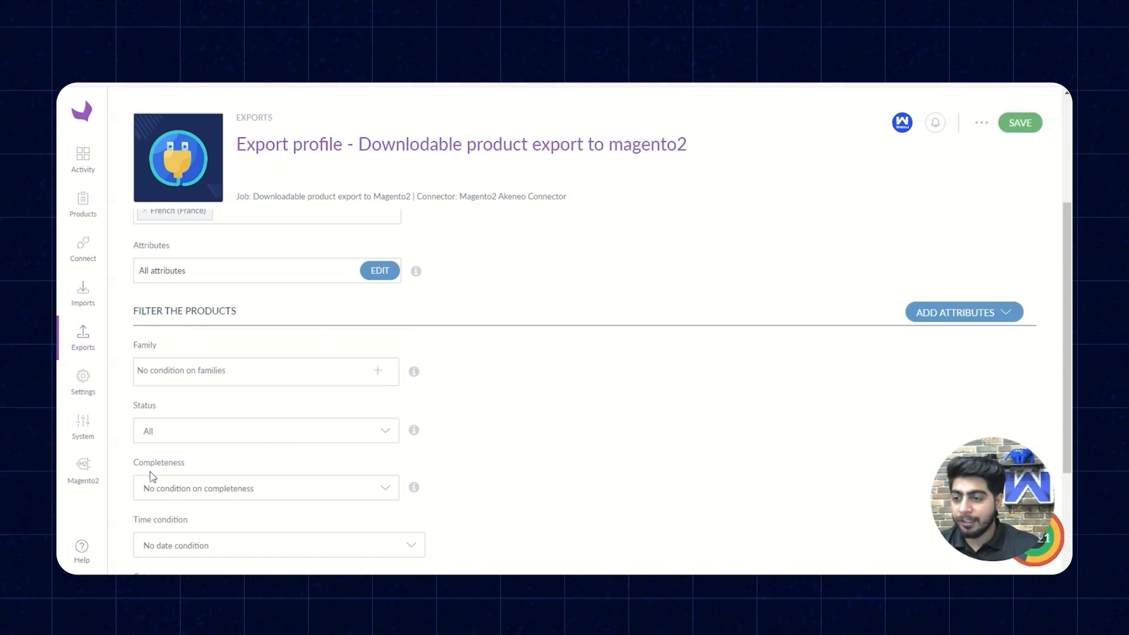
pyautogui.scroll(-2, 253, 477)
pyautogui.scroll(-1, 176, 400)
pyautogui.click(203, 481)
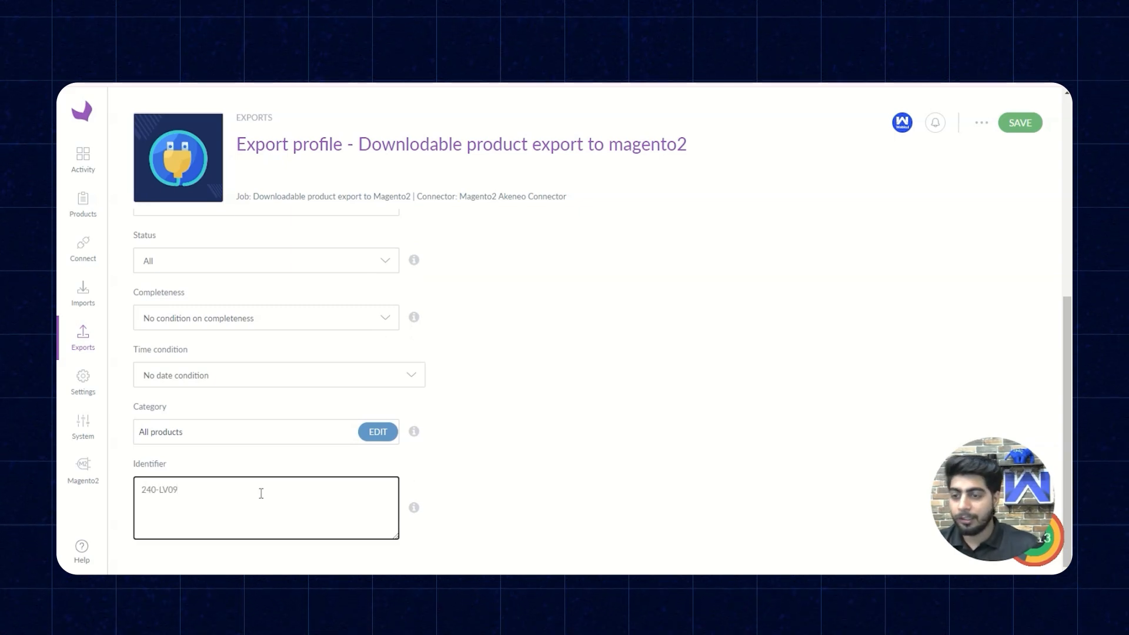
pyautogui.scroll(5, 262, 493)
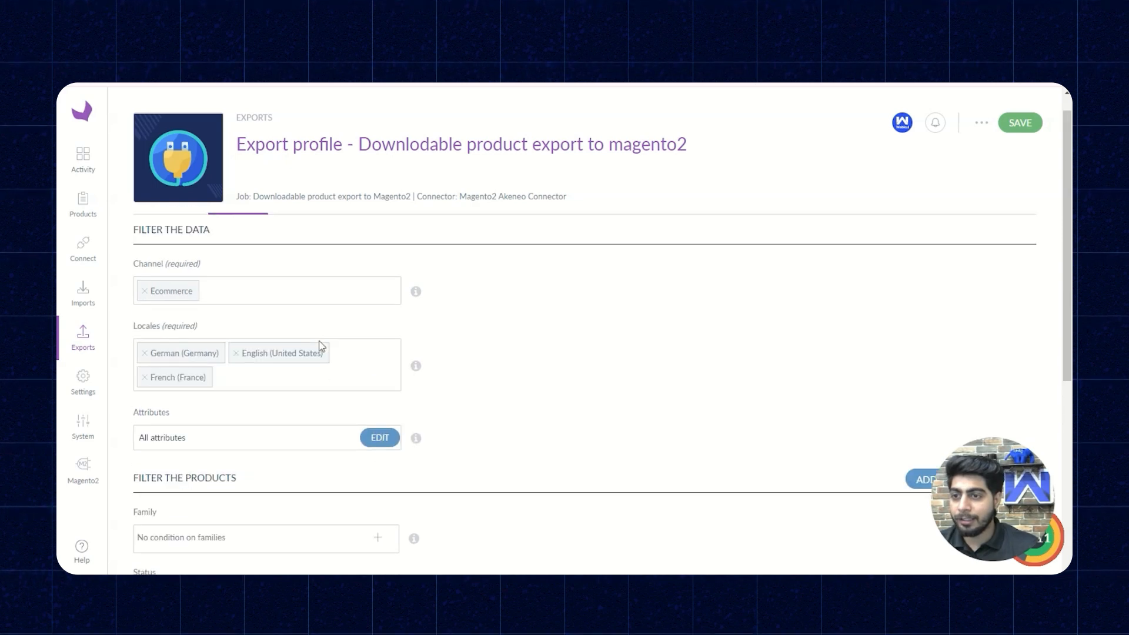
pyautogui.scroll(1, 321, 346)
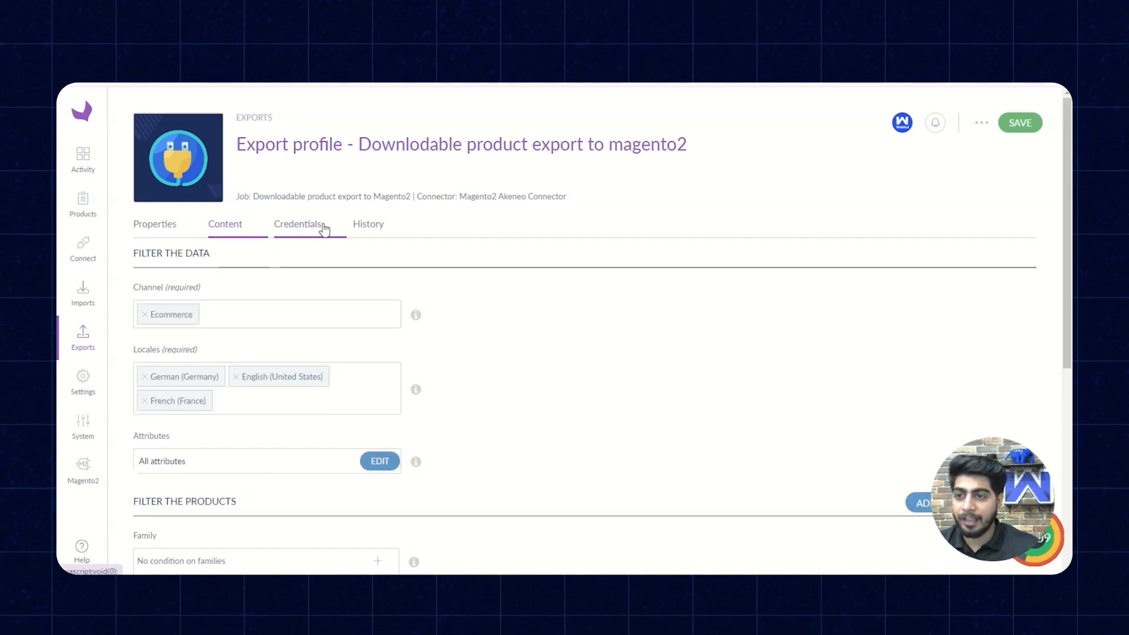
# - Recheck the profile's content settings, then save the downloadable product export profile and run the export
pyautogui.click(323, 228)
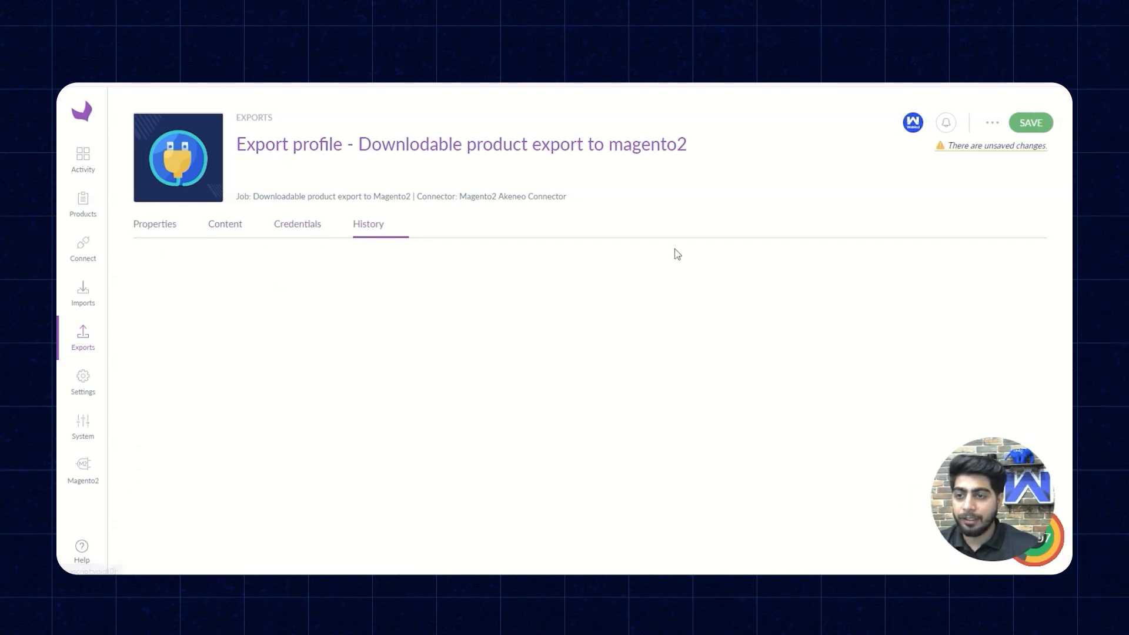
pyautogui.click(234, 227)
pyautogui.scroll(-5, 522, 383)
pyautogui.scroll(5, 830, 301)
pyautogui.click(1017, 124)
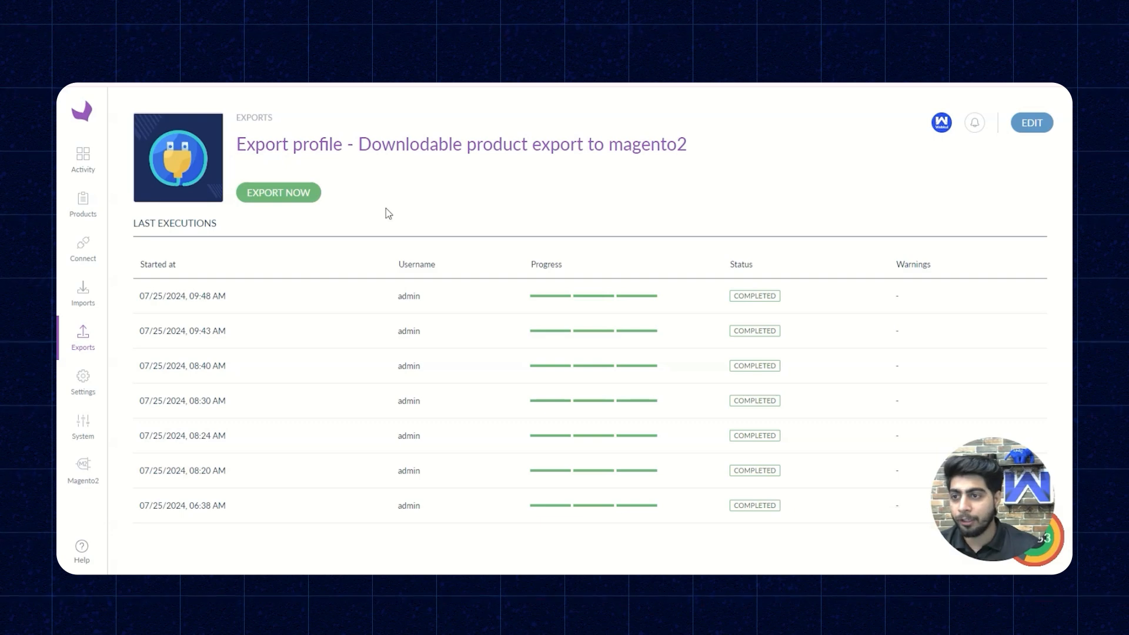
pyautogui.click(306, 203)
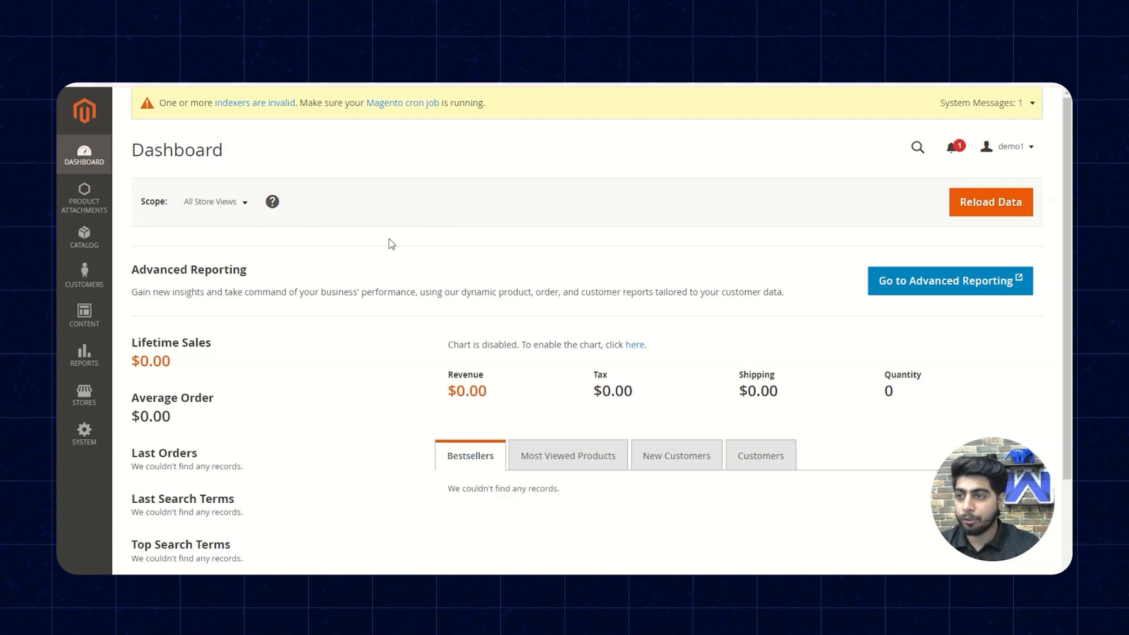
# - Open the Luma Yoga For Life product with SKU 240-LV09 from the catalog's product list
pyautogui.click(86, 242)
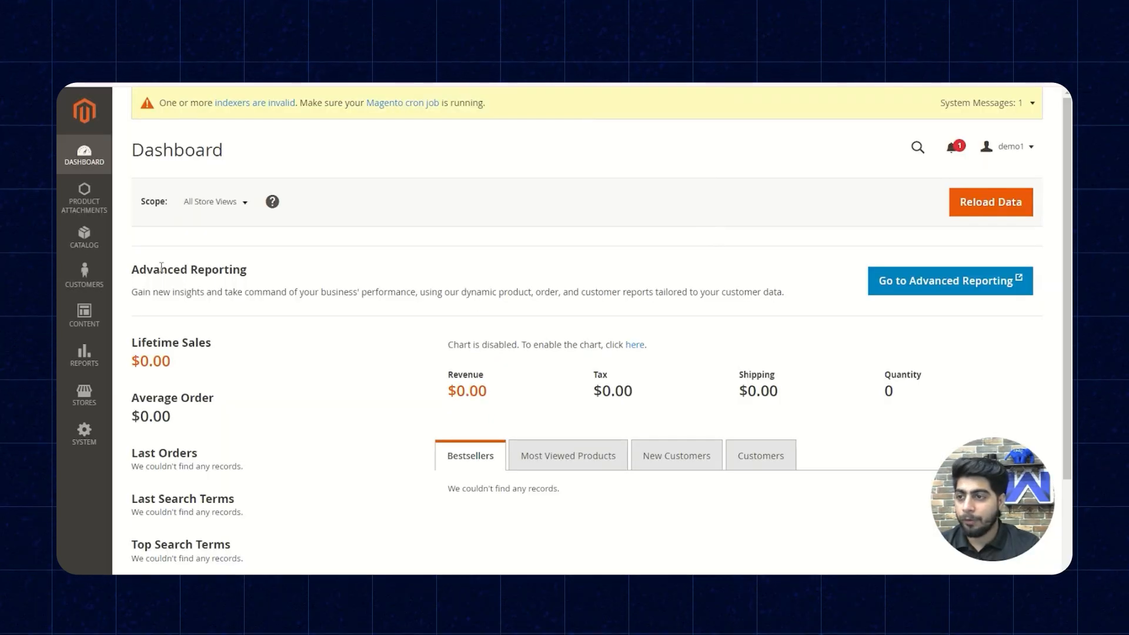
pyautogui.click(85, 238)
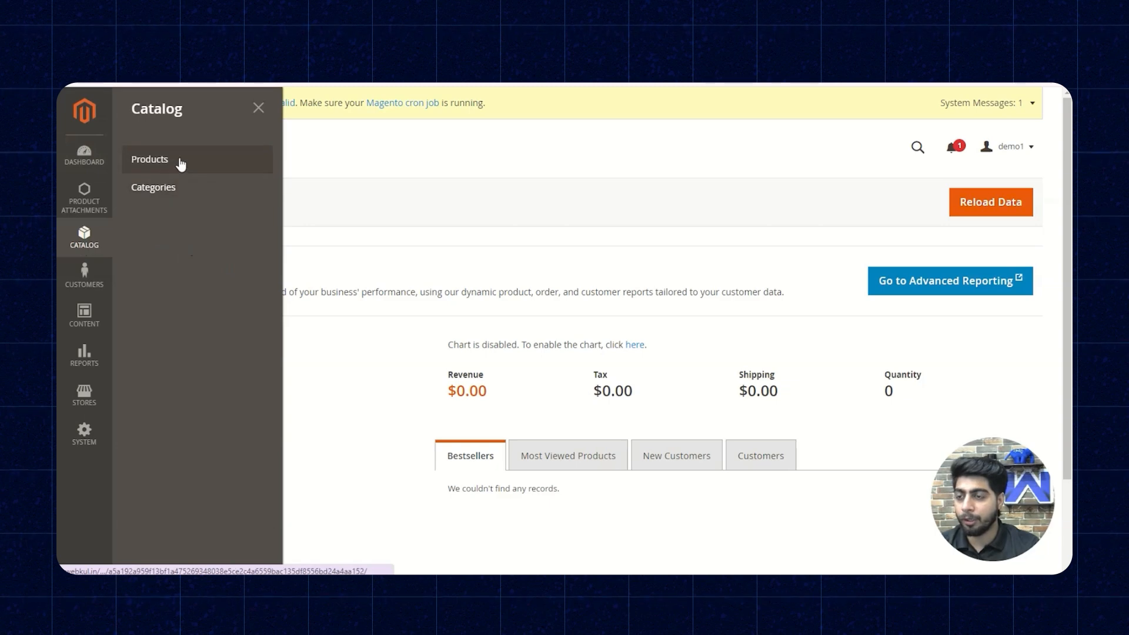
pyautogui.scroll(-10, 504, 294)
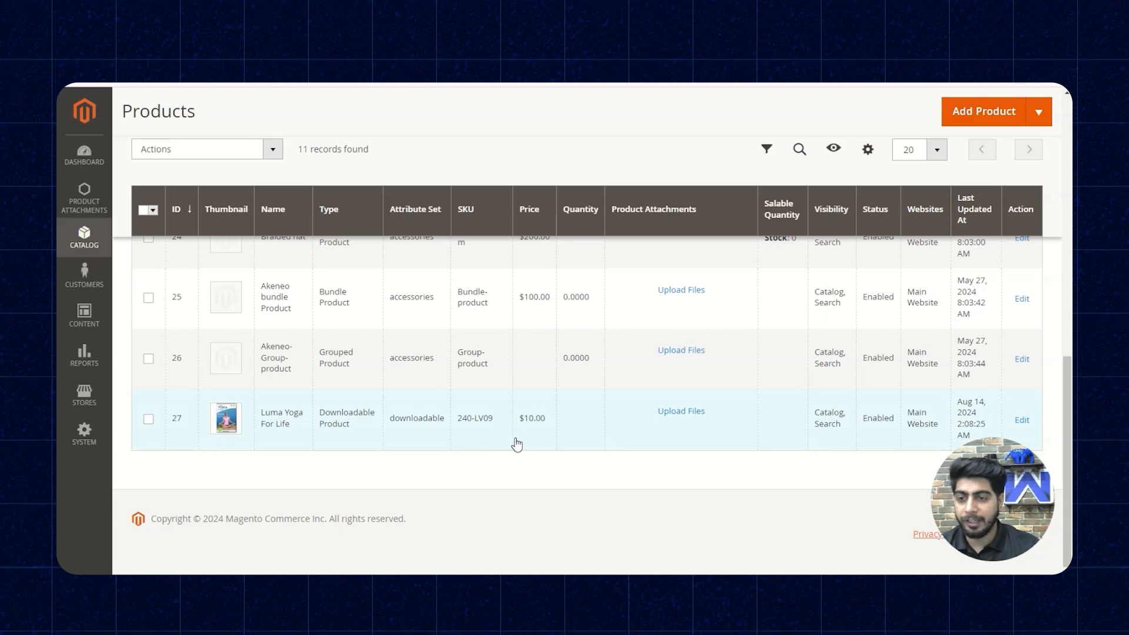
pyautogui.click(345, 431)
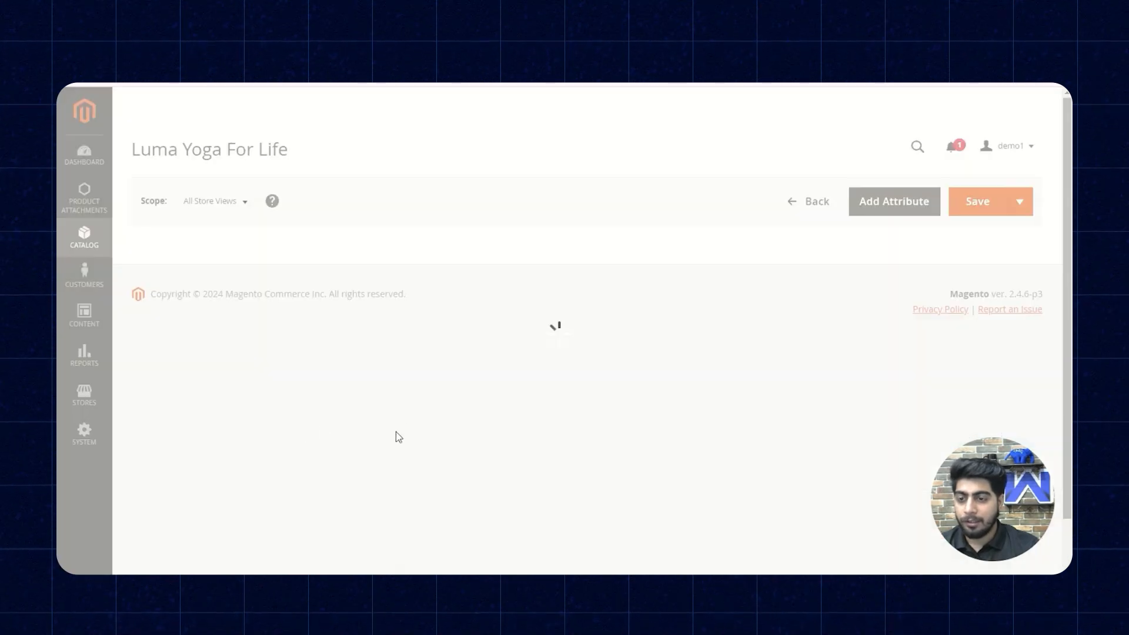
# - Set the product's stock status to In Stock and its quantity to 10
pyautogui.scroll(-5, 470, 394)
pyautogui.scroll(2, 447, 401)
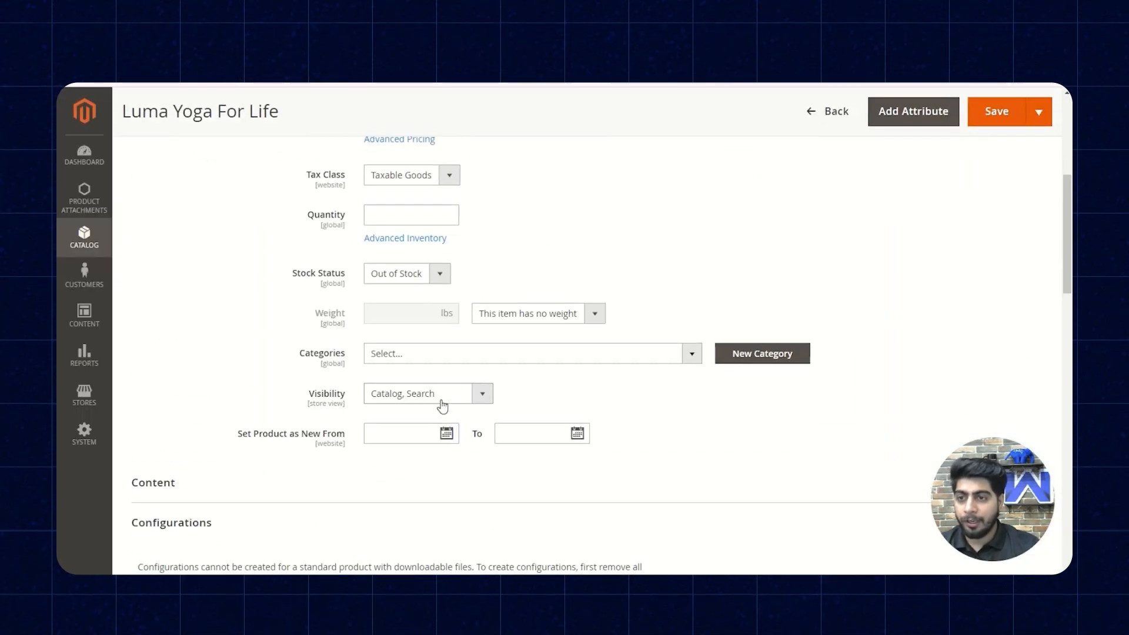
pyautogui.click(435, 348)
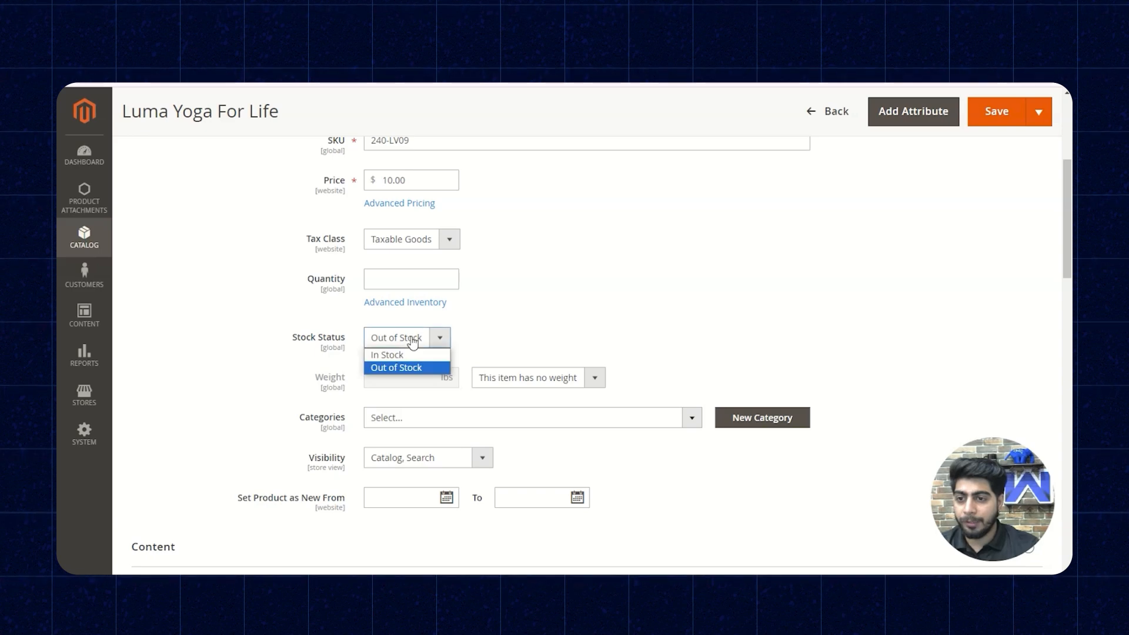
pyautogui.click(386, 353)
pyautogui.click(395, 279)
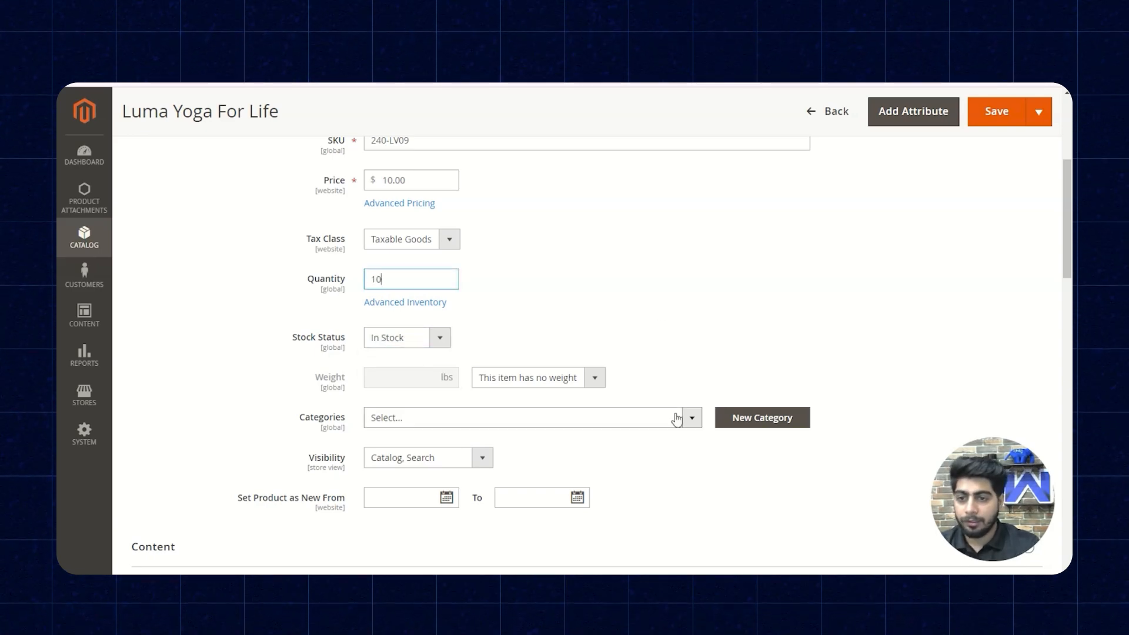
# - Assign the product to the demo test and Master catalog categories
pyautogui.click(585, 423)
pyautogui.scroll(-3, 693, 302)
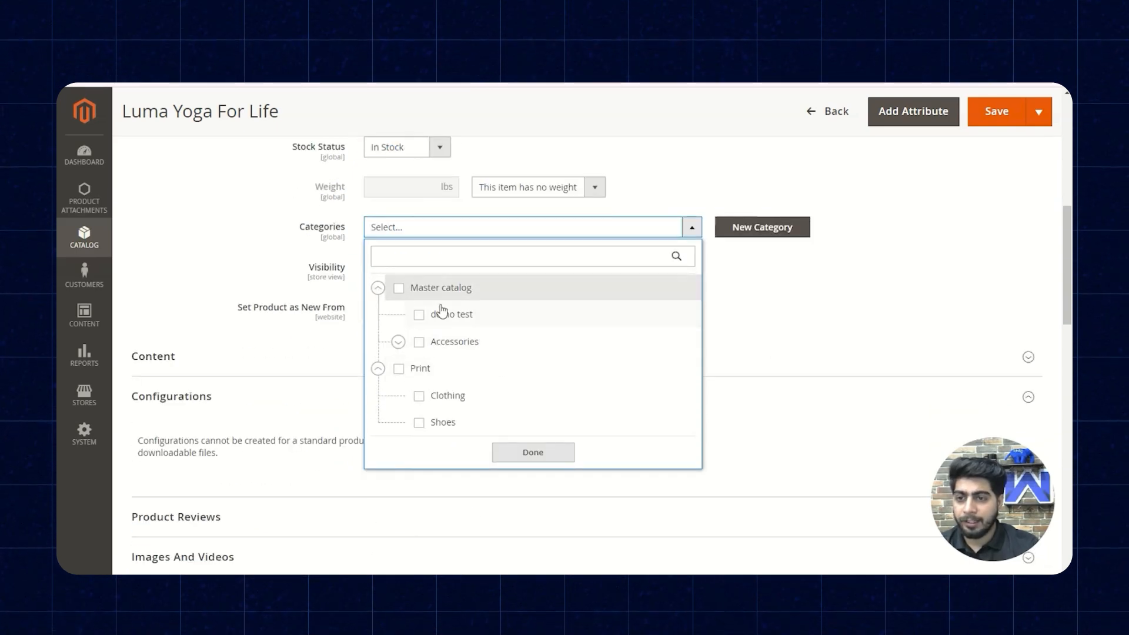
pyautogui.click(412, 316)
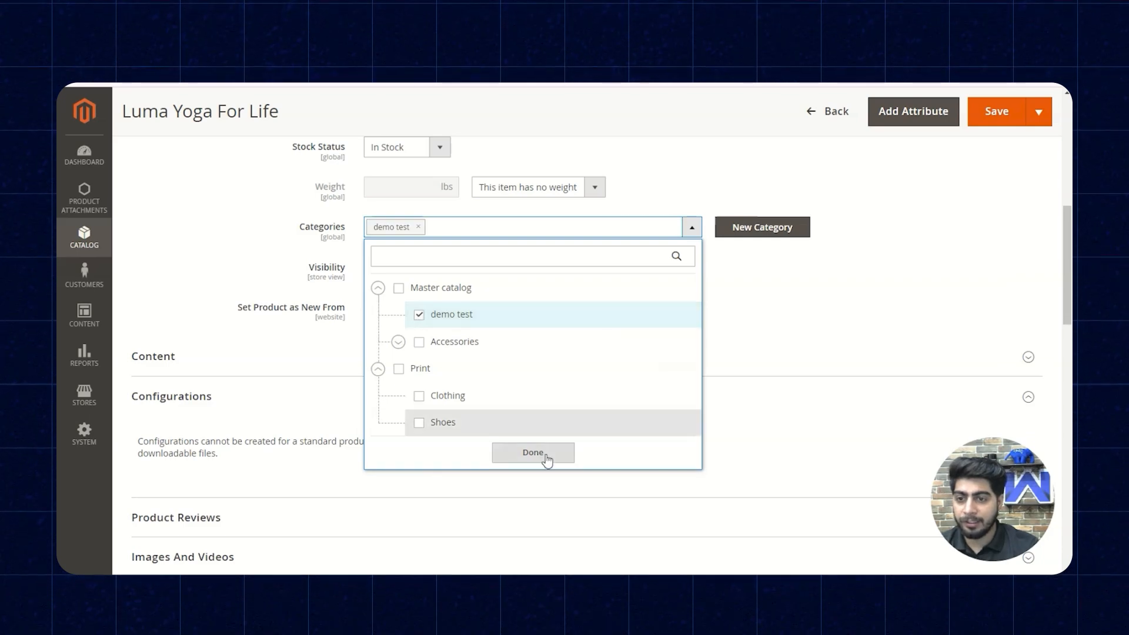
pyautogui.click(412, 290)
pyautogui.click(525, 459)
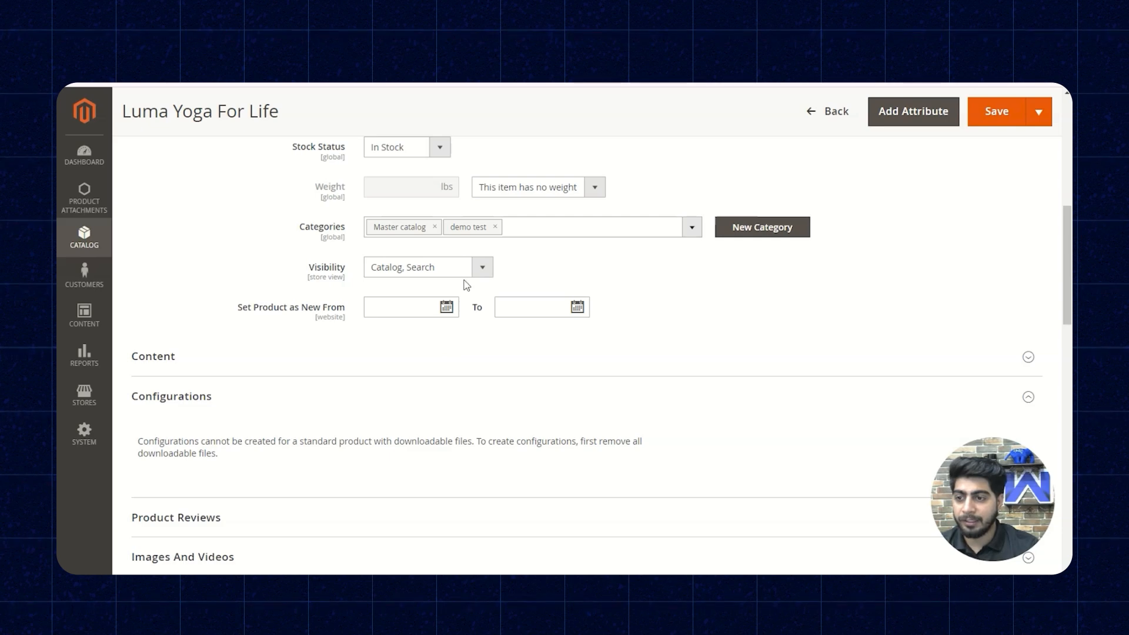
# - Review the product's settings down to its Downloadable Information section, and save the product
pyautogui.scroll(6, 624, 308)
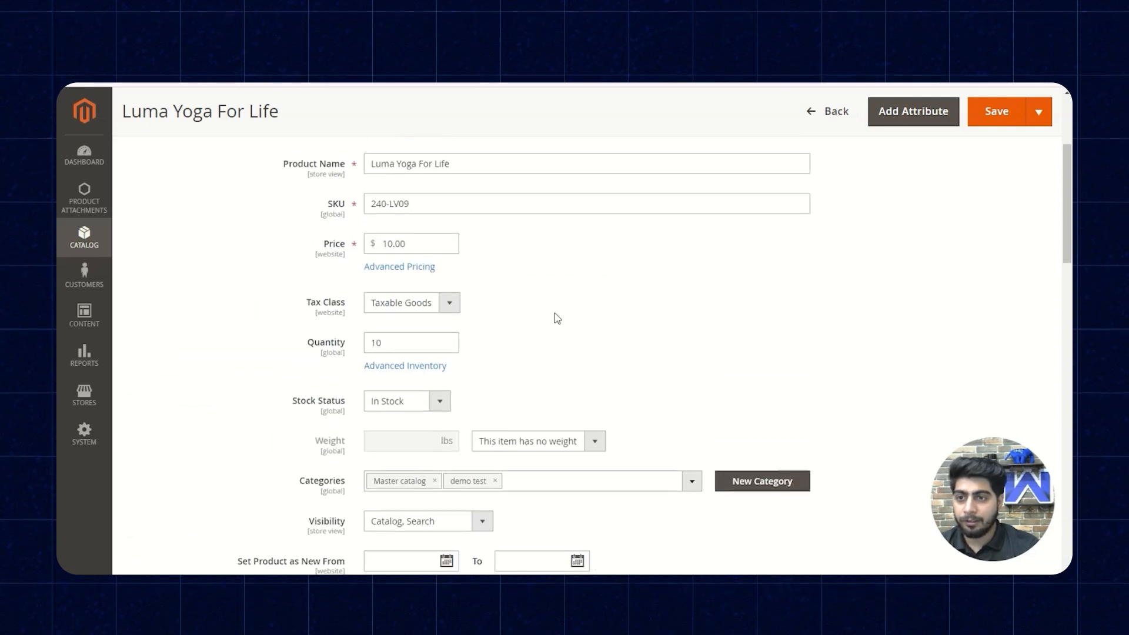
pyautogui.scroll(-3, 646, 328)
pyautogui.scroll(-6, 618, 342)
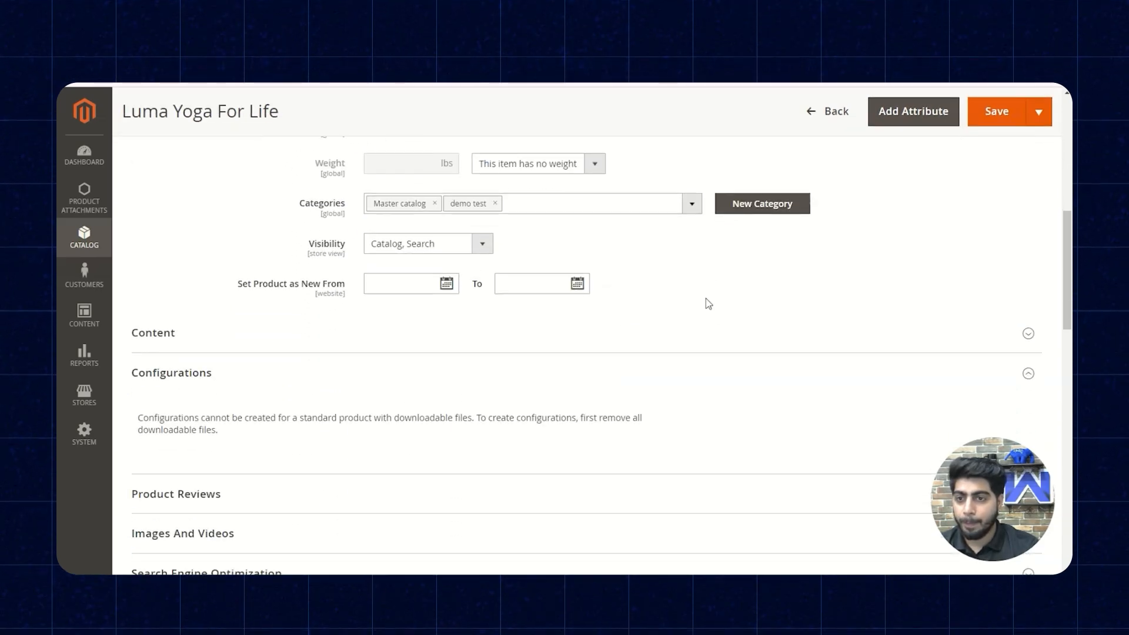
pyautogui.scroll(-8, 310, 320)
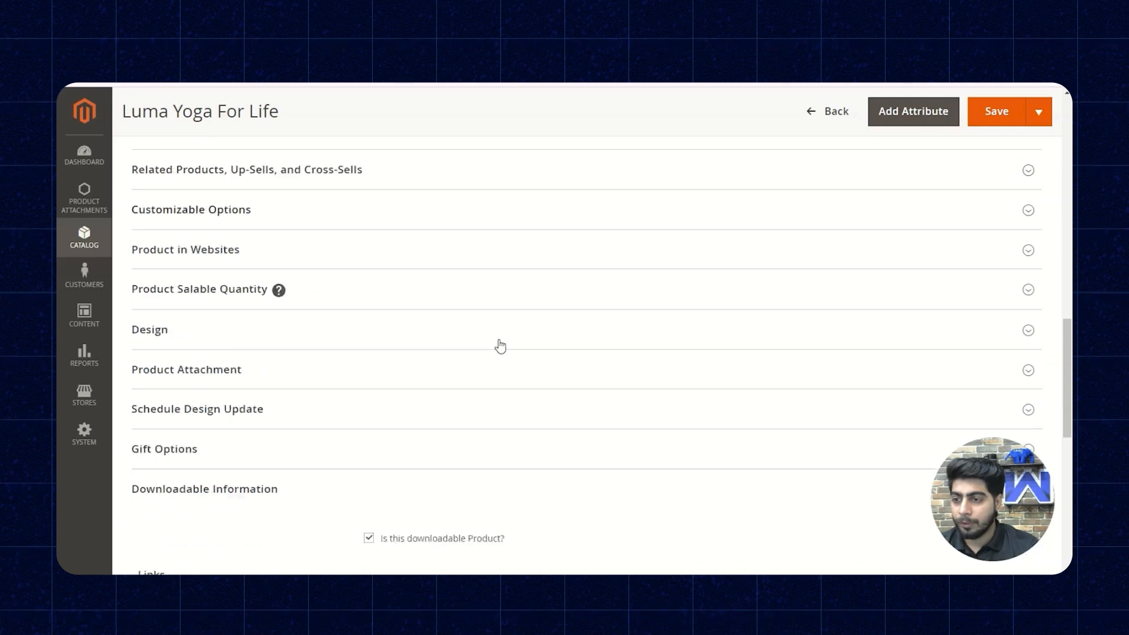
pyautogui.scroll(-5, 708, 400)
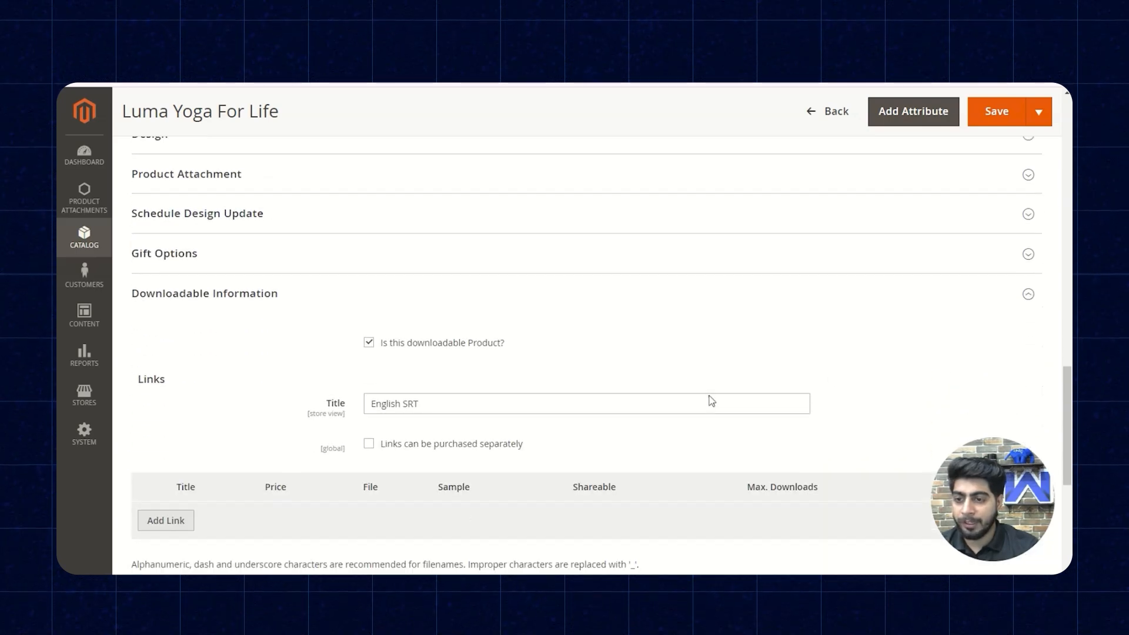
pyautogui.scroll(19, 704, 421)
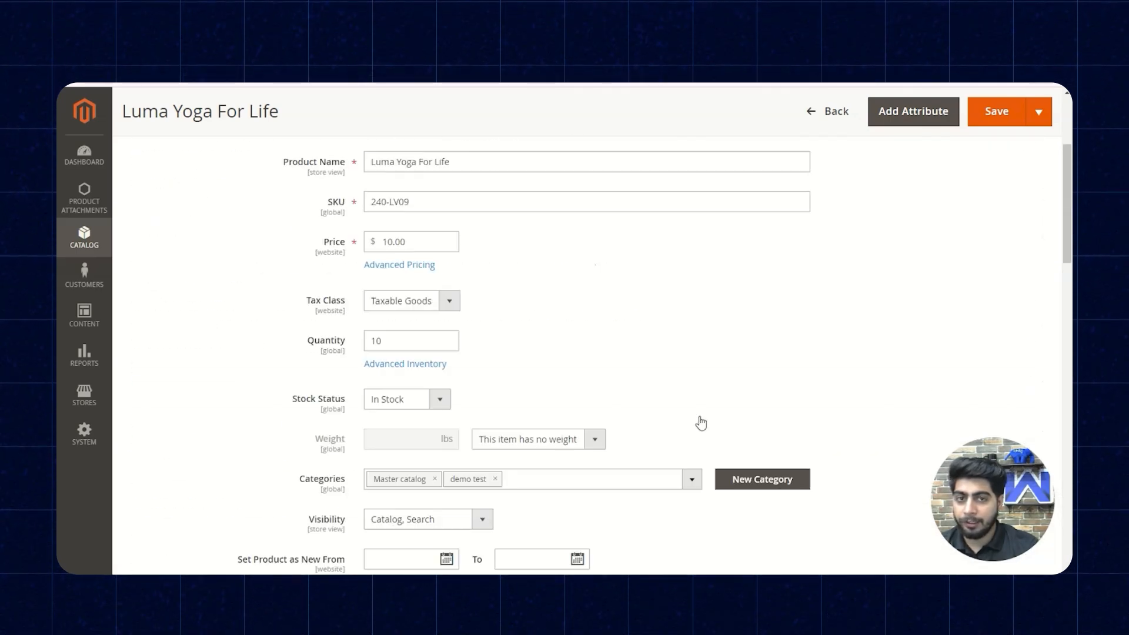
pyautogui.click(988, 210)
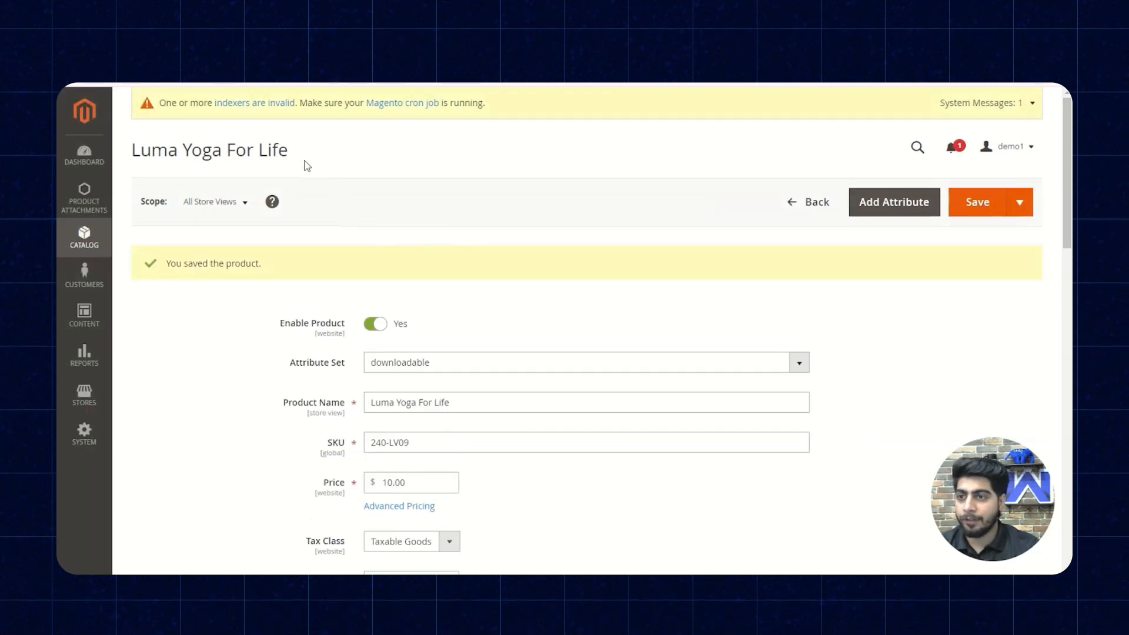
# - Copy the product name, open the storefront's customer view separately, and search the store for Luma Yoga For Life
pyautogui.moveTo(294, 154); pyautogui.dragTo(135, 148)
pyautogui.hotkey('ctrl', 'c')
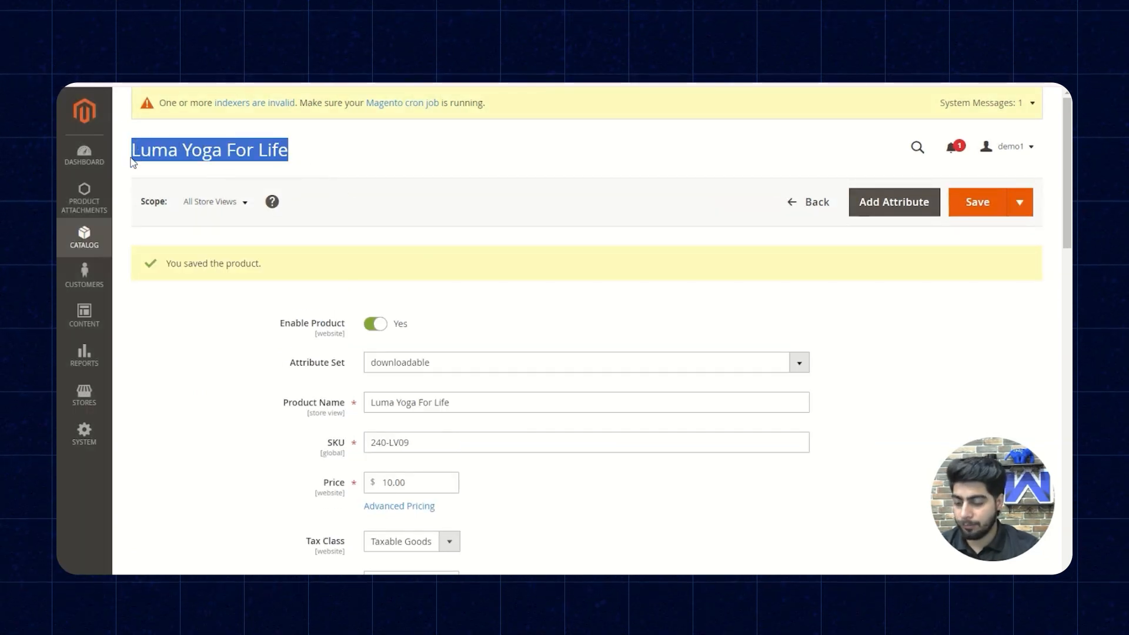
pyautogui.click(625, 150)
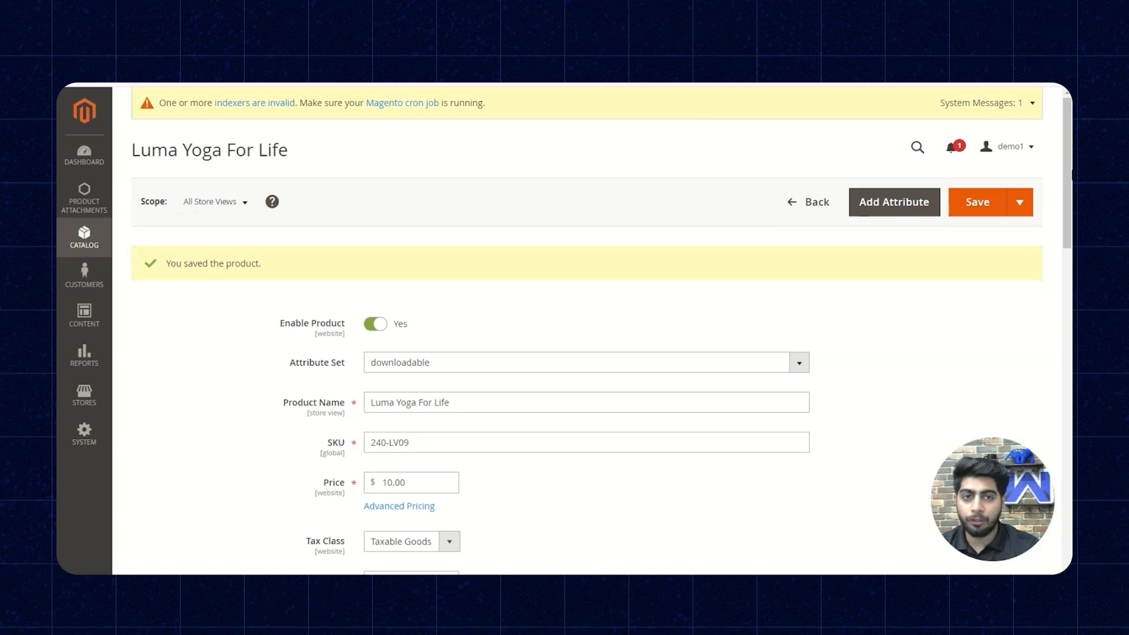
pyautogui.click(1030, 153)
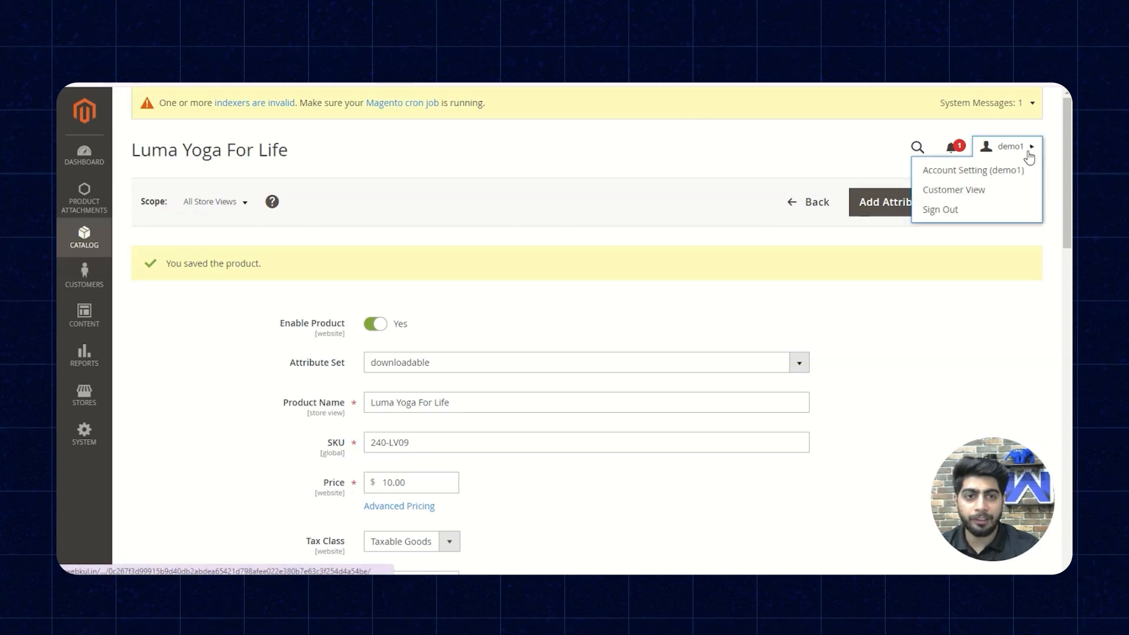
pyautogui.rightClick(968, 191)
pyautogui.click(895, 204)
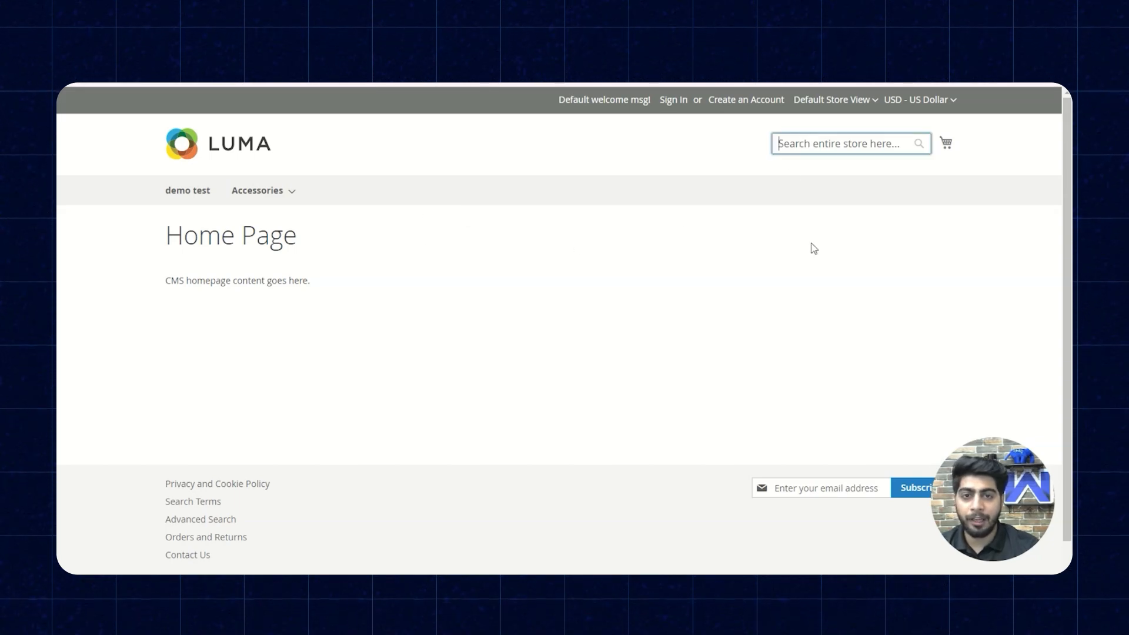
pyautogui.hotkey('ctrl', 'v')
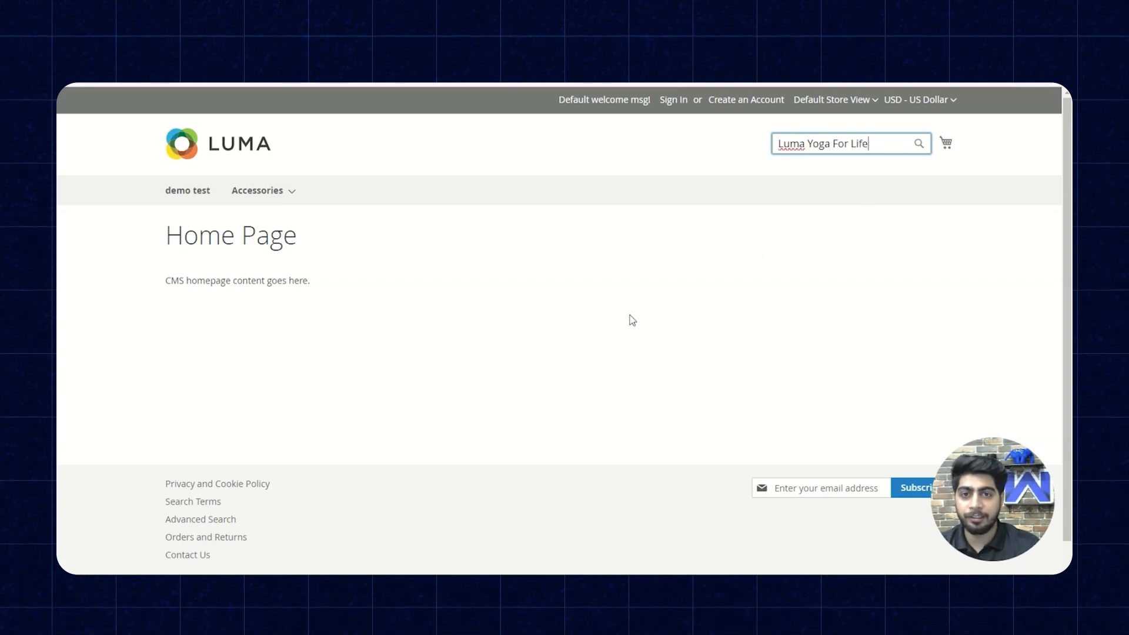
pyautogui.press('Return')
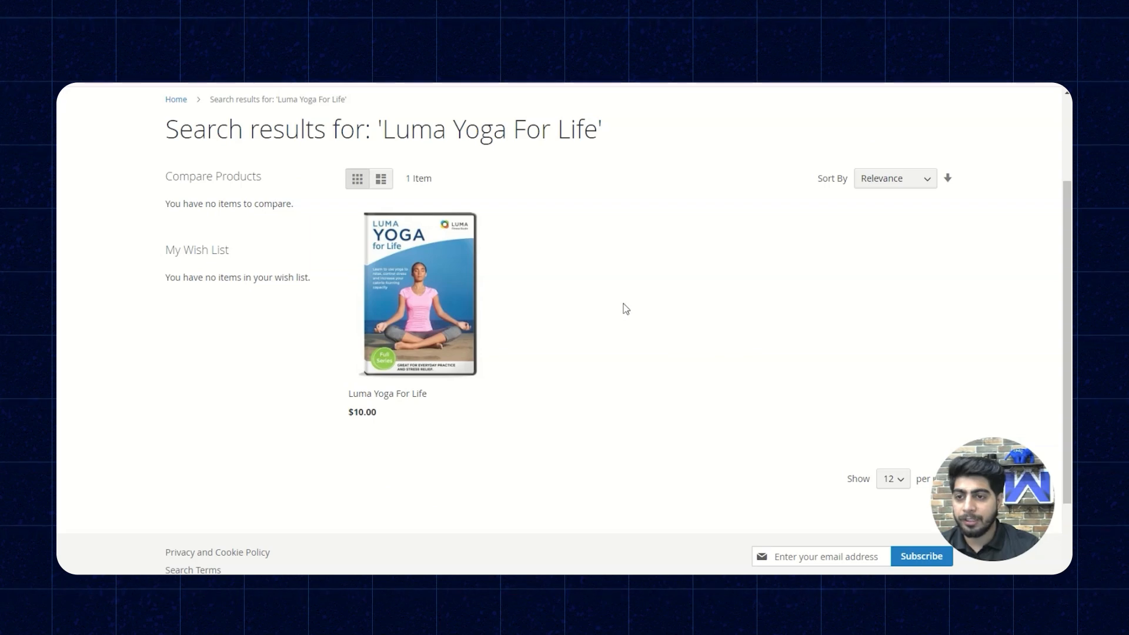
# - Open the Luma Yoga For Life storefront page, review its details, and add one unit to the cart
pyautogui.moveTo(419, 415)
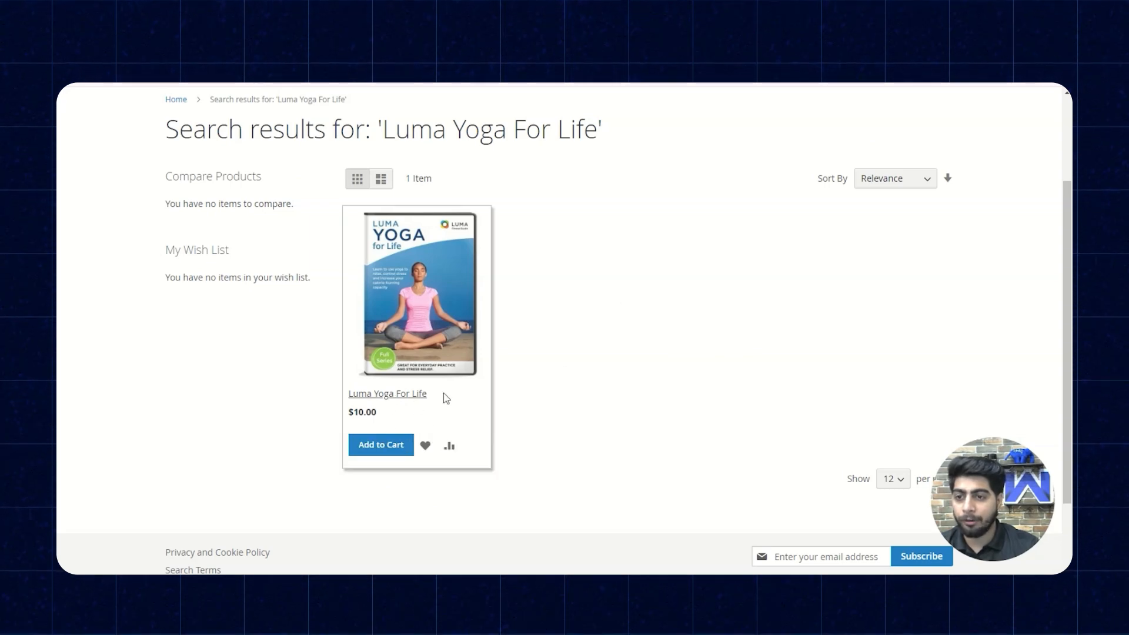
pyautogui.click(393, 399)
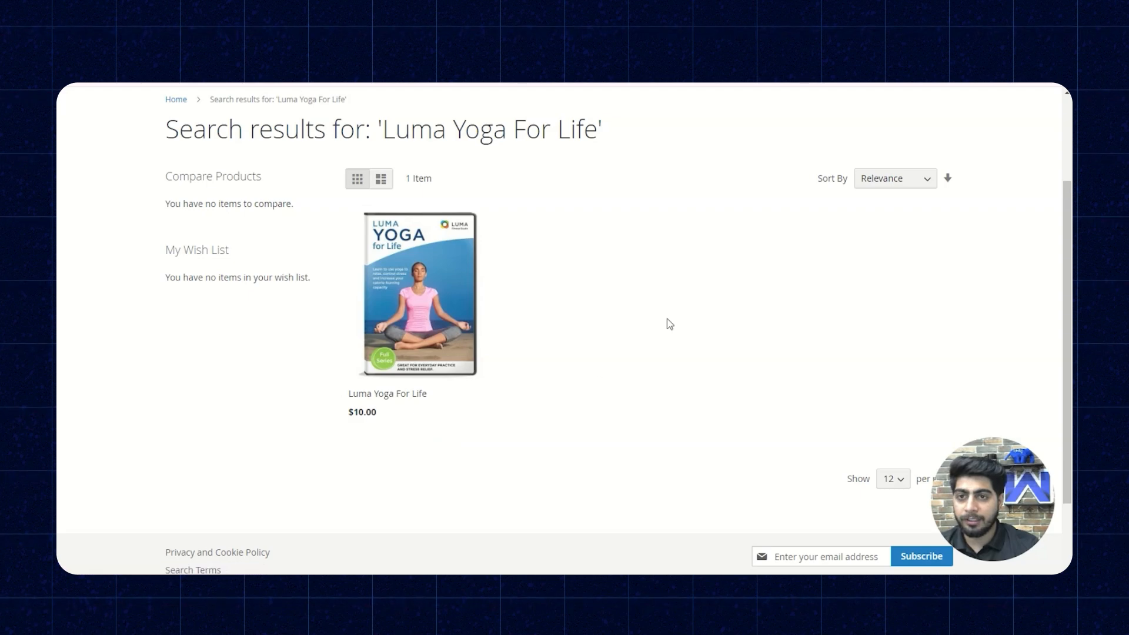
pyautogui.scroll(-6, 591, 293)
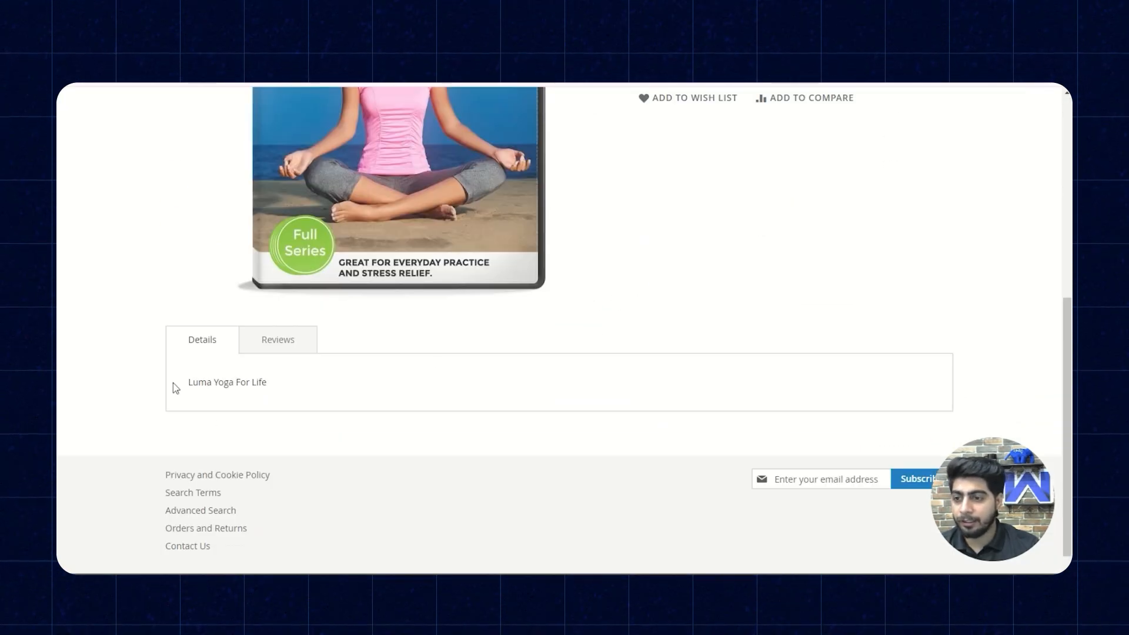
pyautogui.scroll(6, 497, 375)
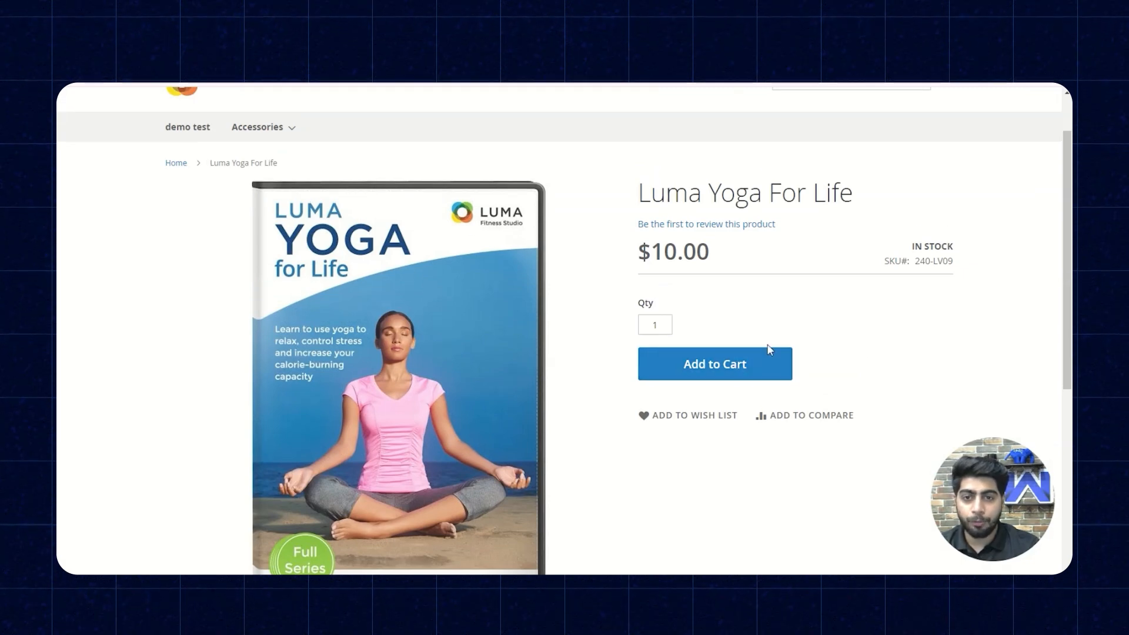
pyautogui.scroll(-3, 777, 368)
pyautogui.scroll(3, 749, 394)
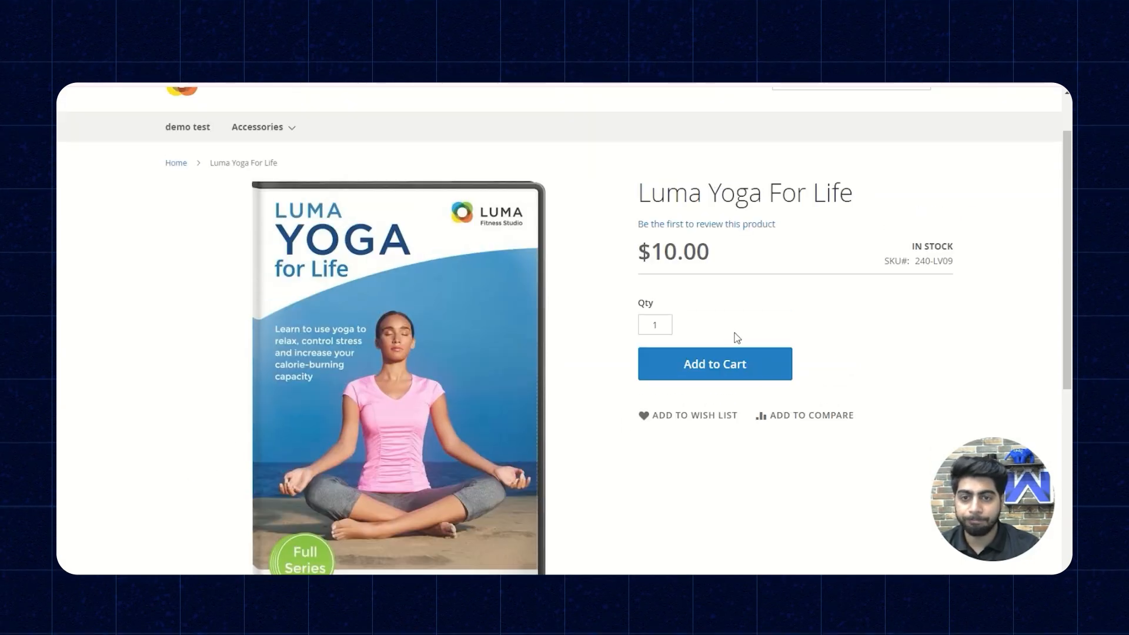
pyautogui.click(750, 359)
pyautogui.scroll(-5, 588, 379)
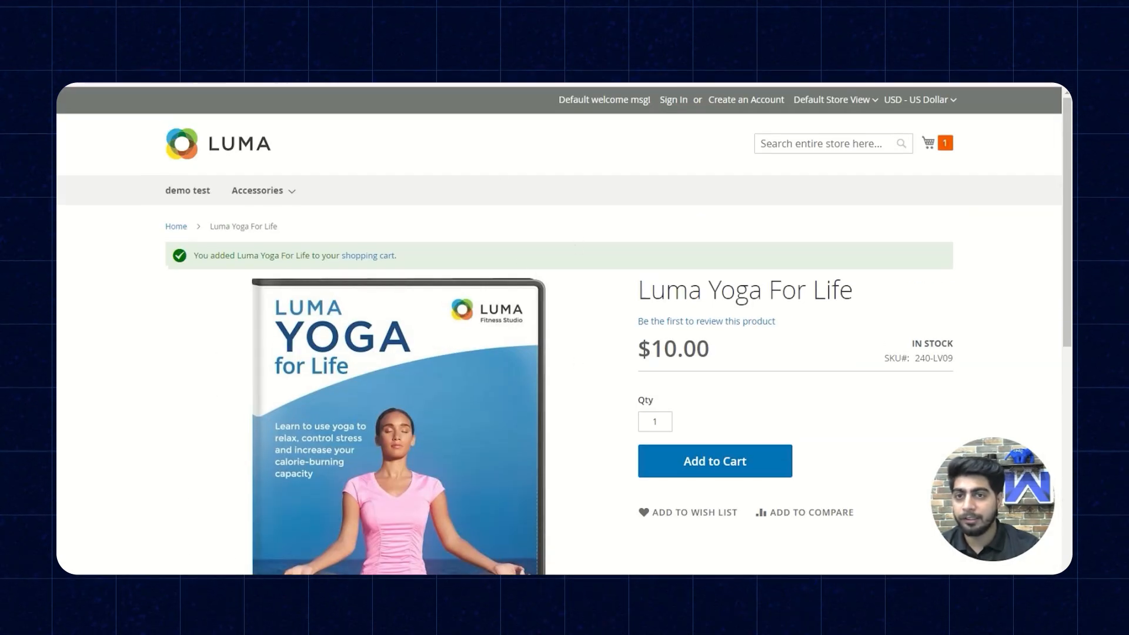
# - Switch back to Akeneo and delete the product 240-LV09, opening it from the product list
pyautogui.click(400, 83)
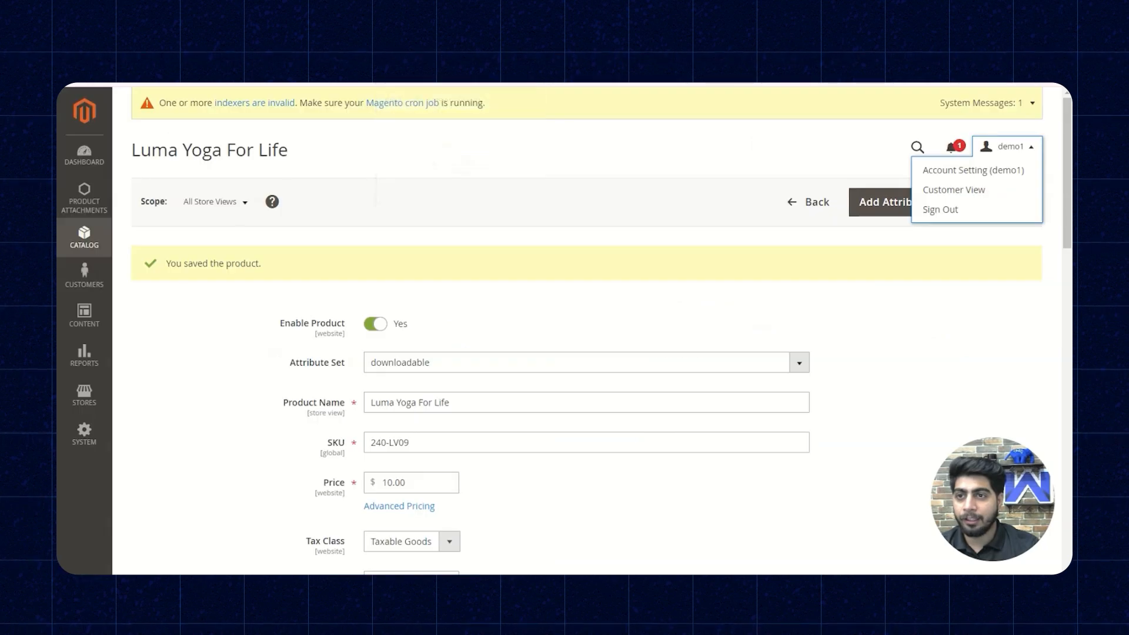
pyautogui.click(797, 212)
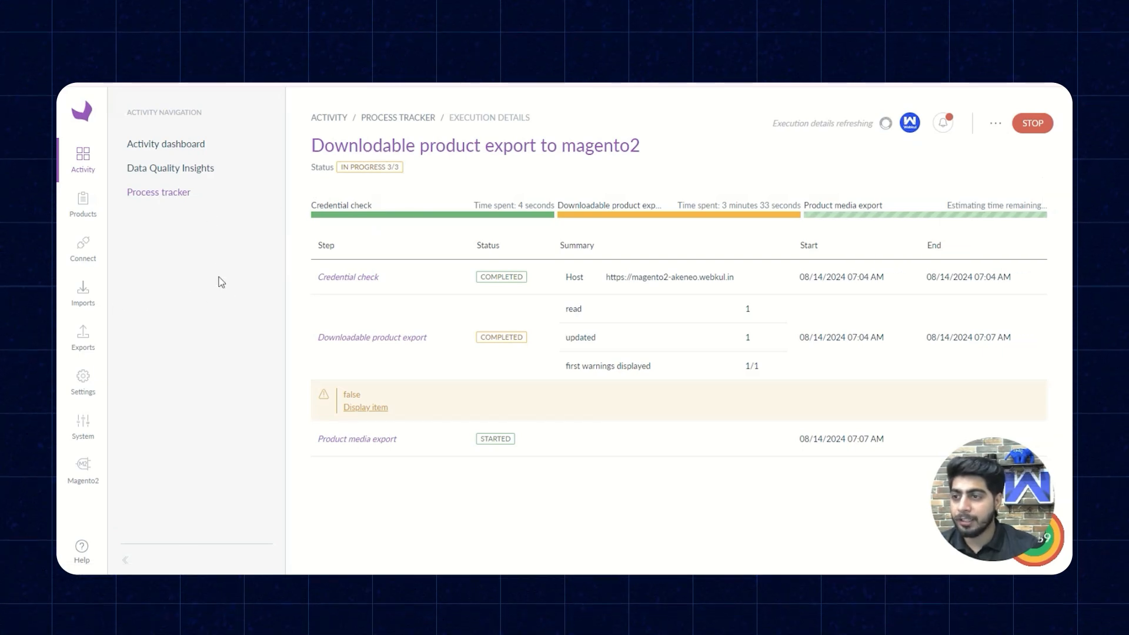
pyautogui.click(84, 209)
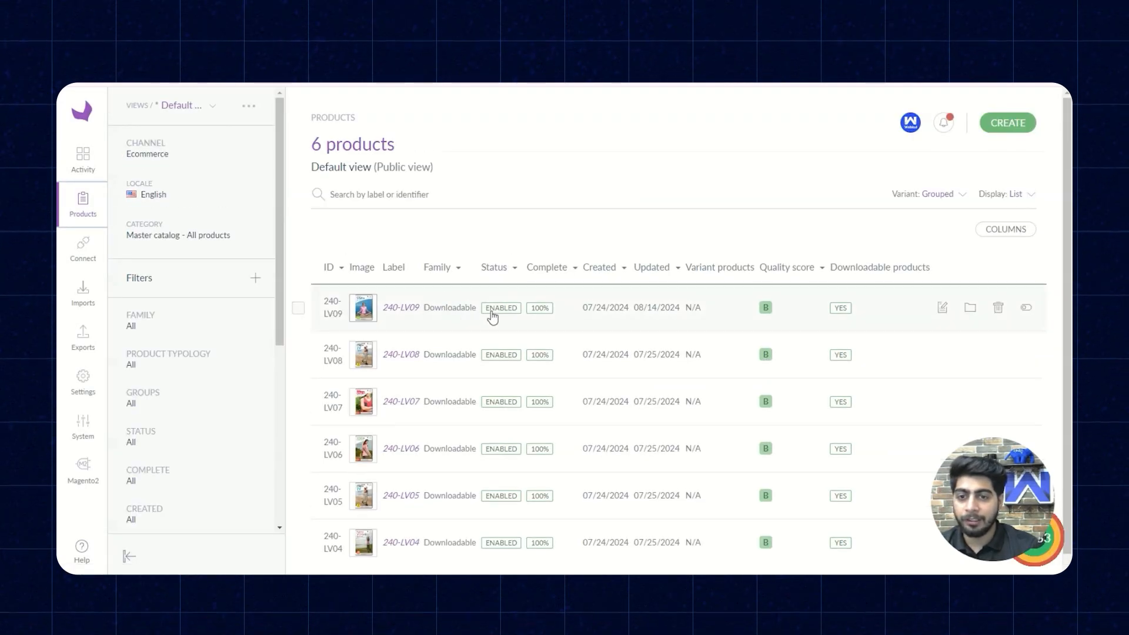
pyautogui.click(461, 317)
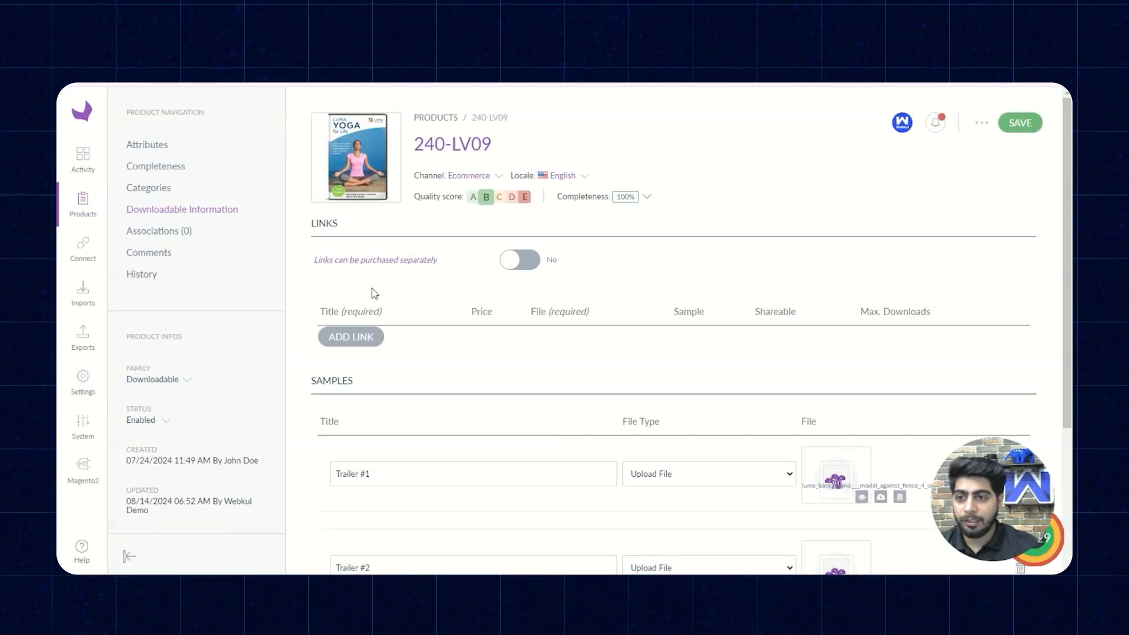
pyautogui.click(982, 123)
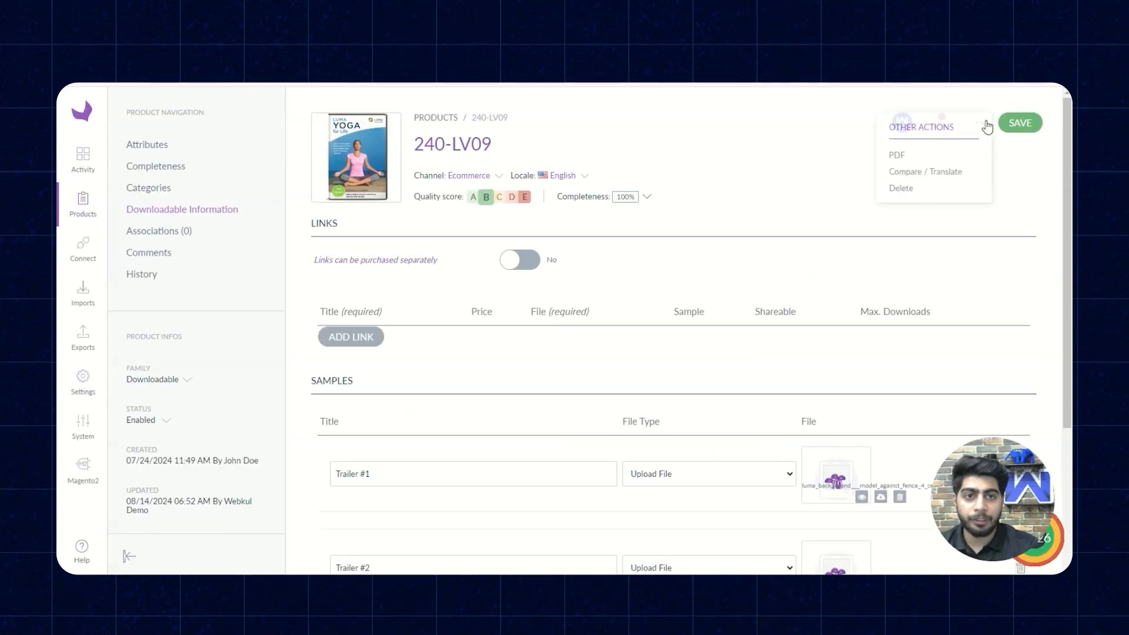
pyautogui.click(910, 189)
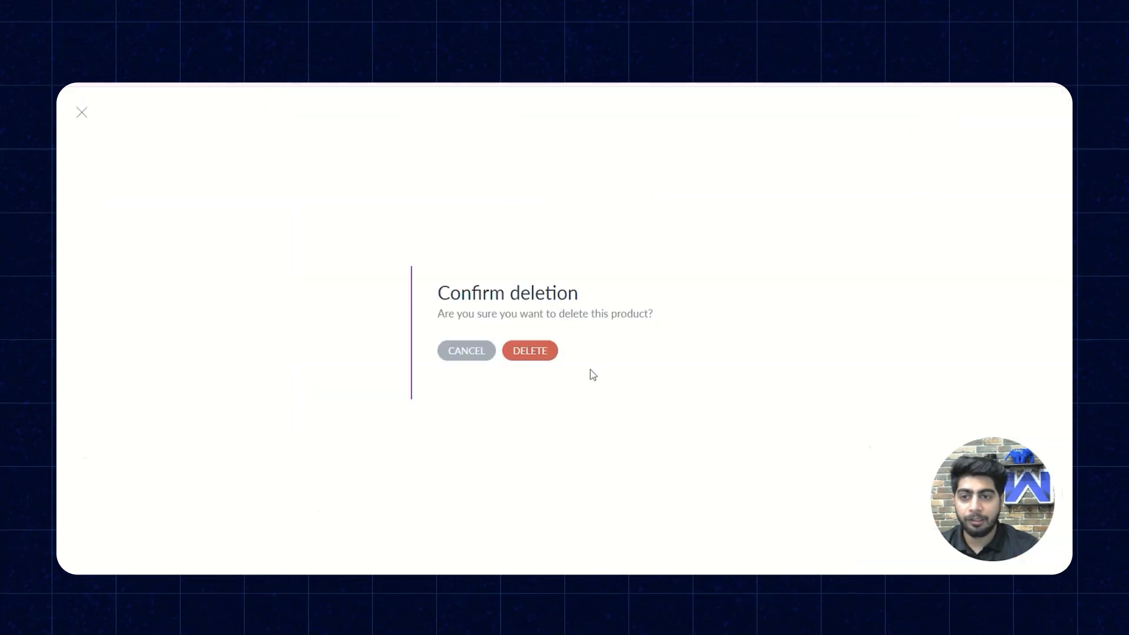
pyautogui.click(526, 353)
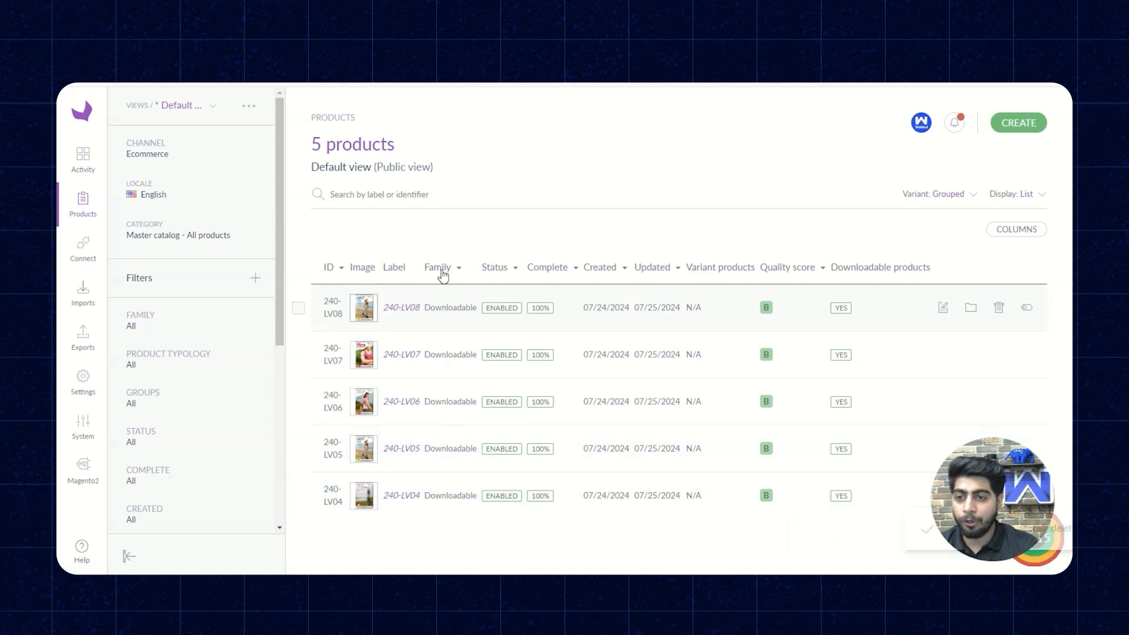
# - Go to the import profiles, leave the new-profile form without creating one, and open the Magento2 Downloadable product Import profile
pyautogui.click(89, 299)
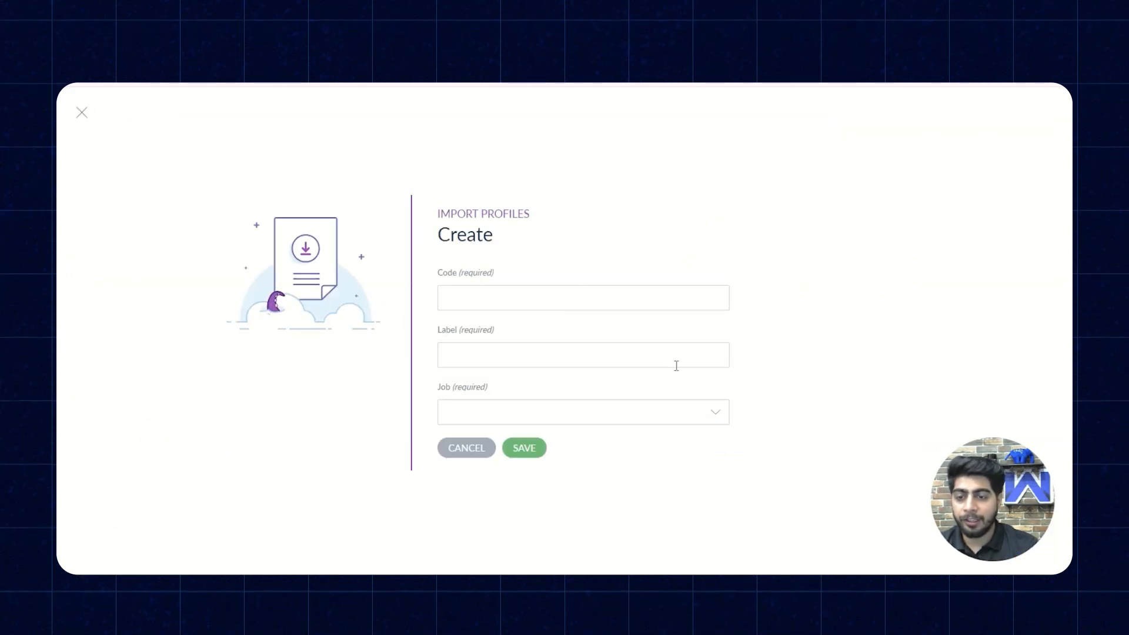
pyautogui.click(466, 458)
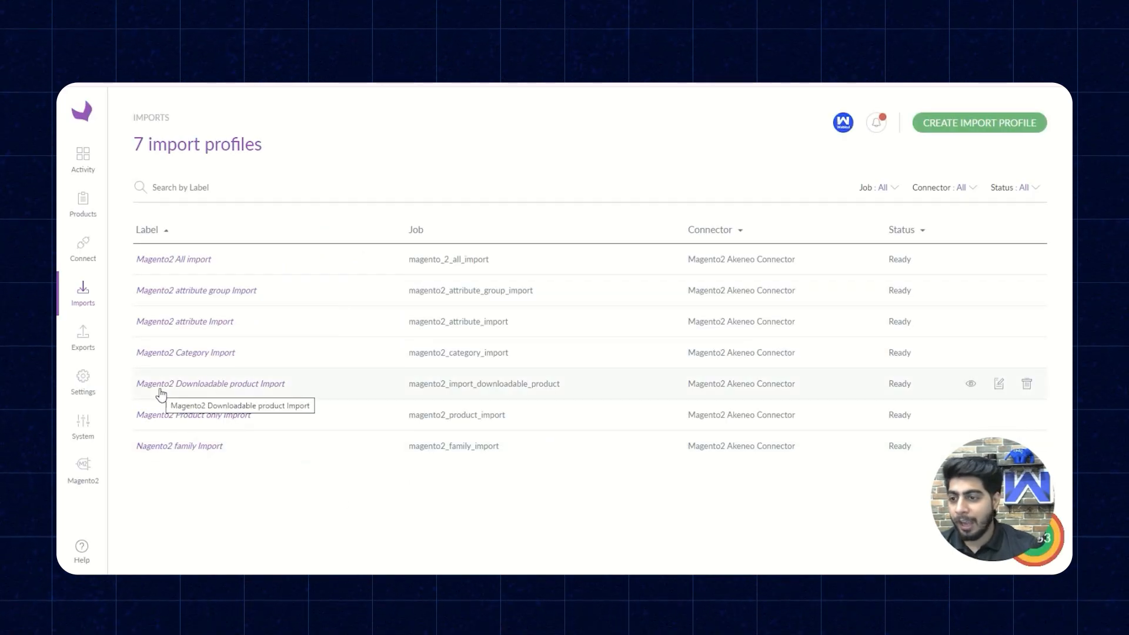
pyautogui.click(281, 392)
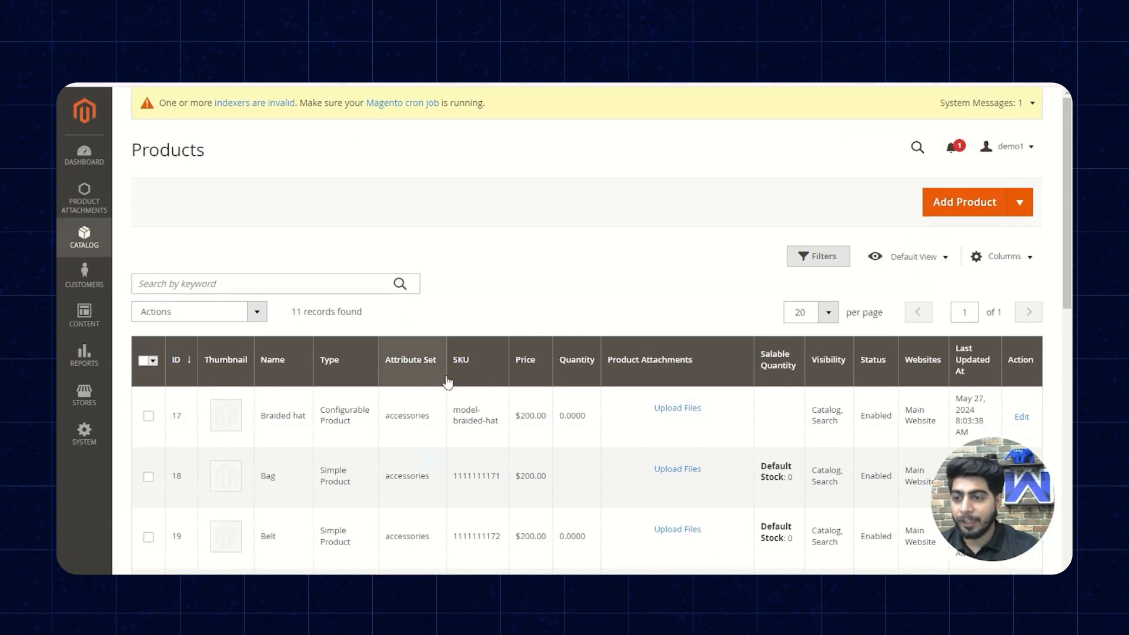
# - Copy the SKU 240-LV09 from Magento's product grid and, back in Akeneo, enter it as the Identifier in the import profile's content filter
pyautogui.scroll(-10, 447, 382)
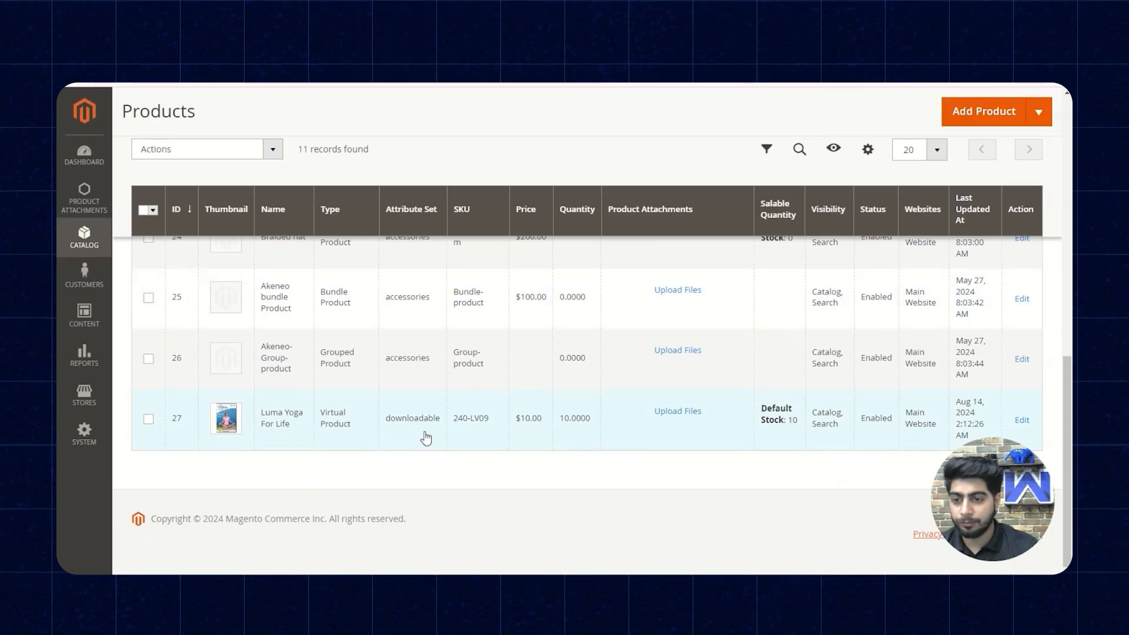
pyautogui.tripleClick(463, 425)
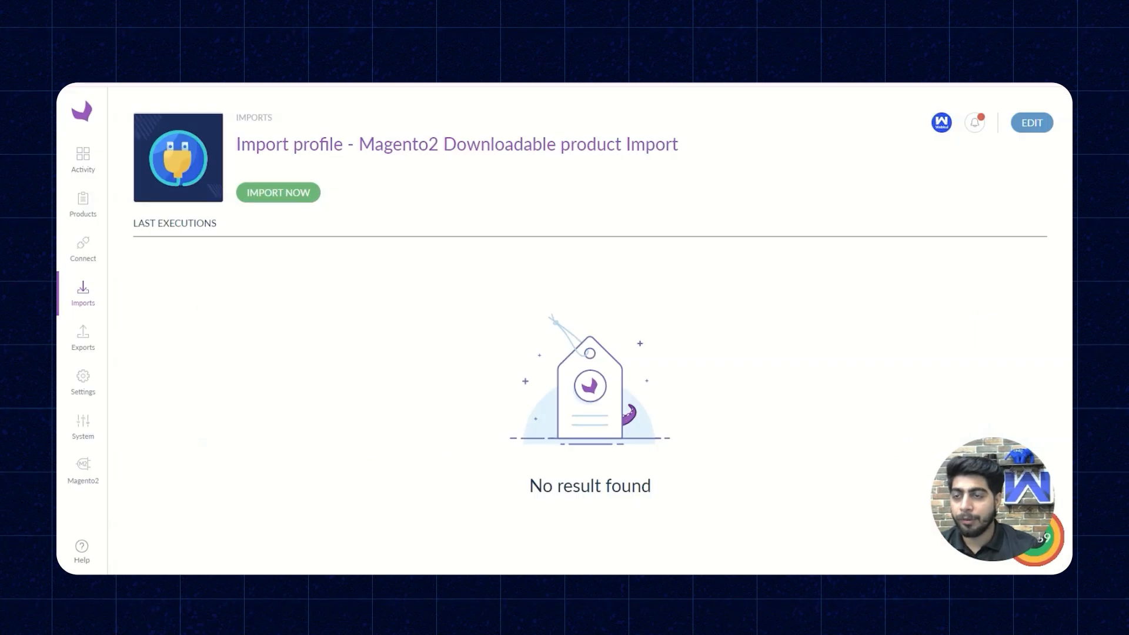
pyautogui.click(1030, 125)
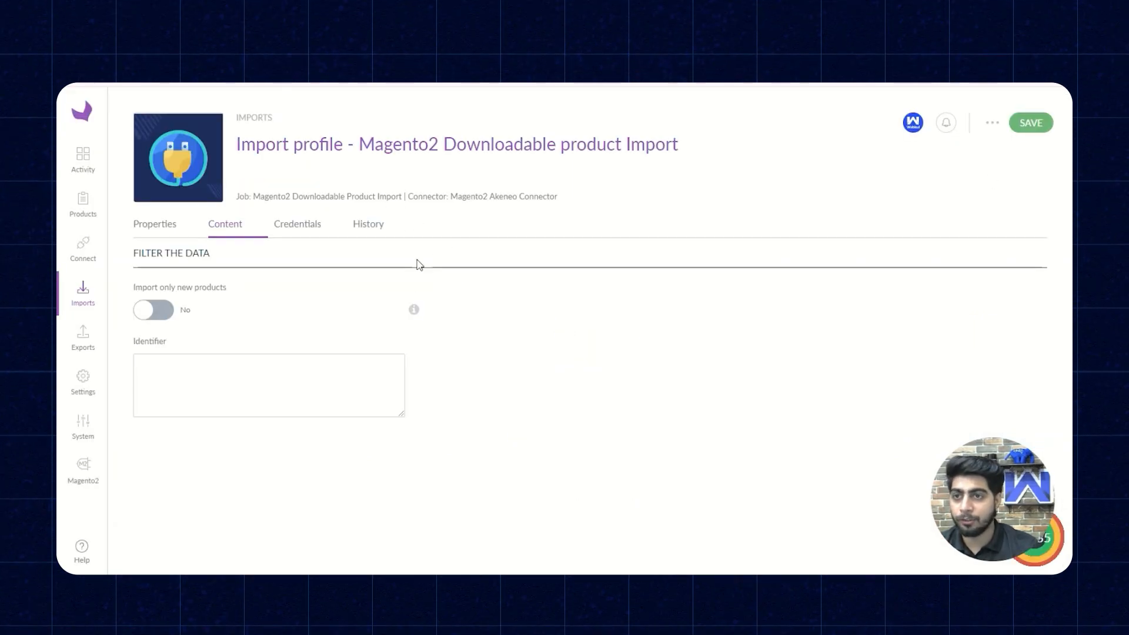
pyautogui.scroll(-1, 500, 330)
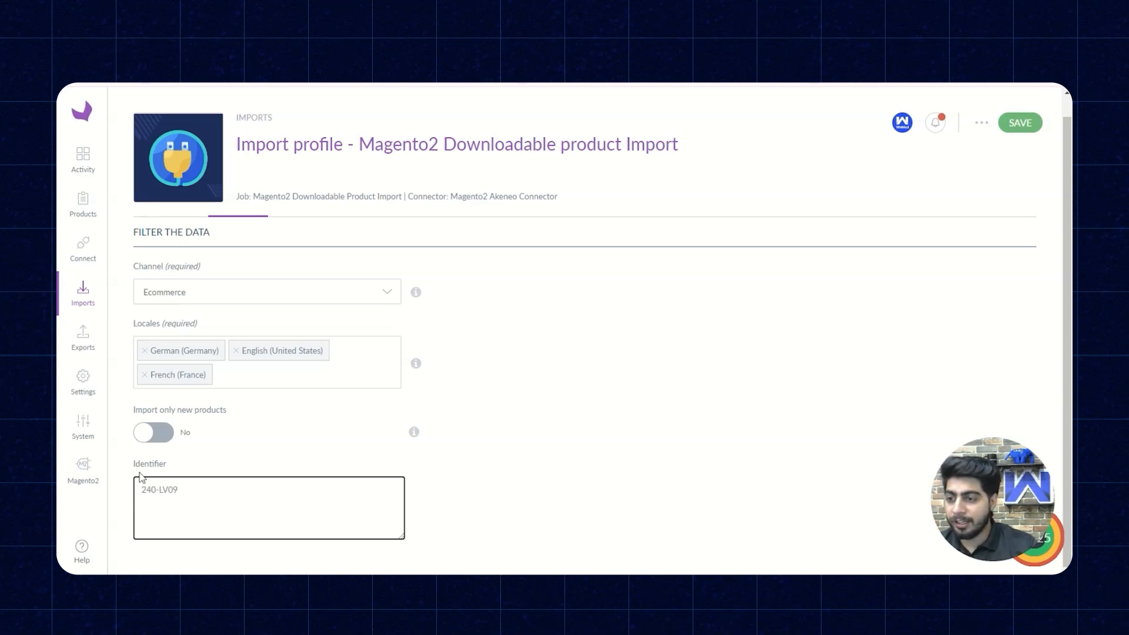
pyautogui.scroll(1, 390, 393)
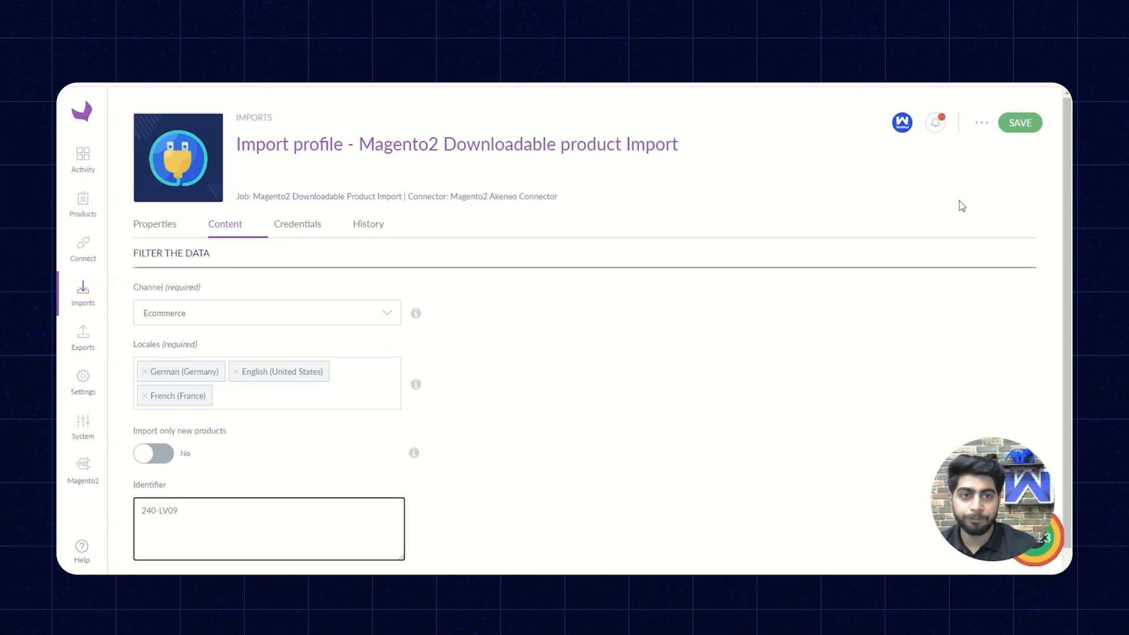
# - Save the Magento2 Downloadable product Import profile and run the import
pyautogui.click(1021, 124)
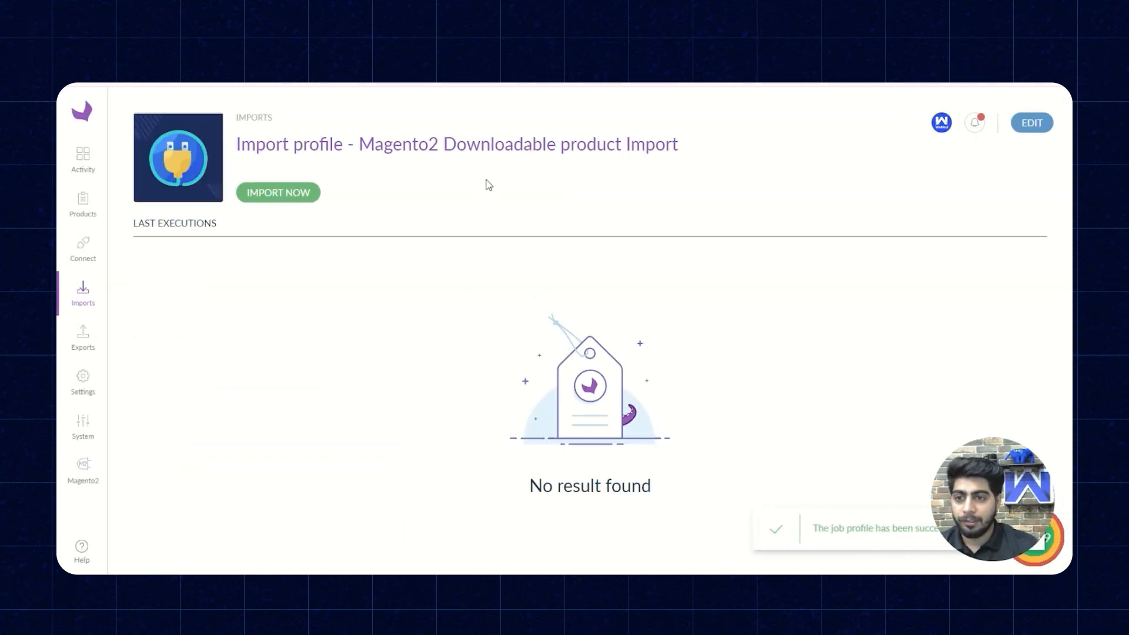
pyautogui.click(282, 194)
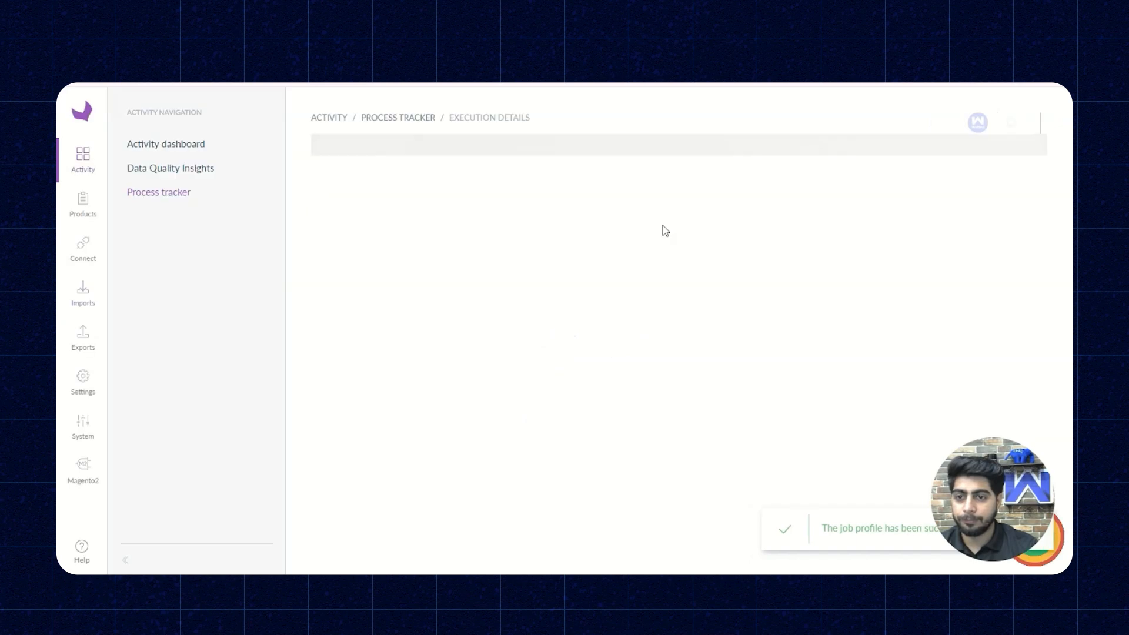